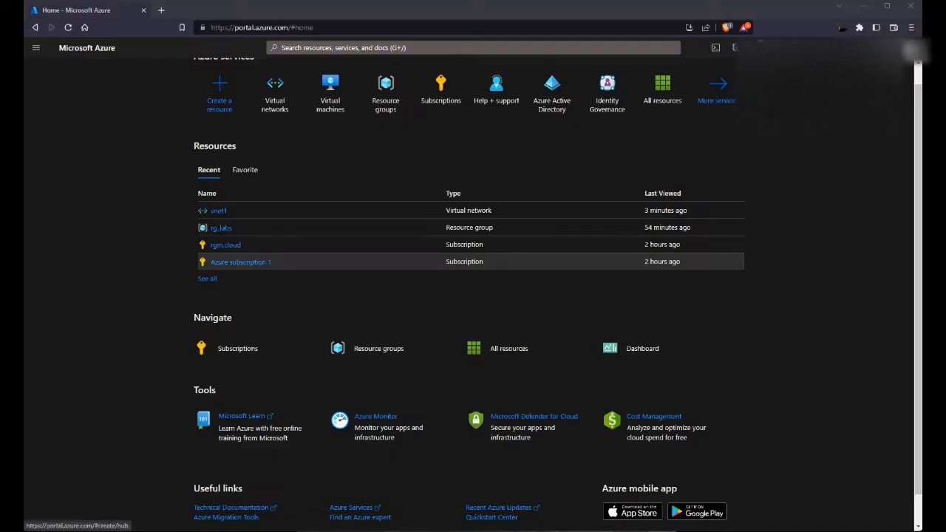
# Step: Start creating a new virtual network from the Virtual networks list
pyautogui.scroll(1, 220, 111)
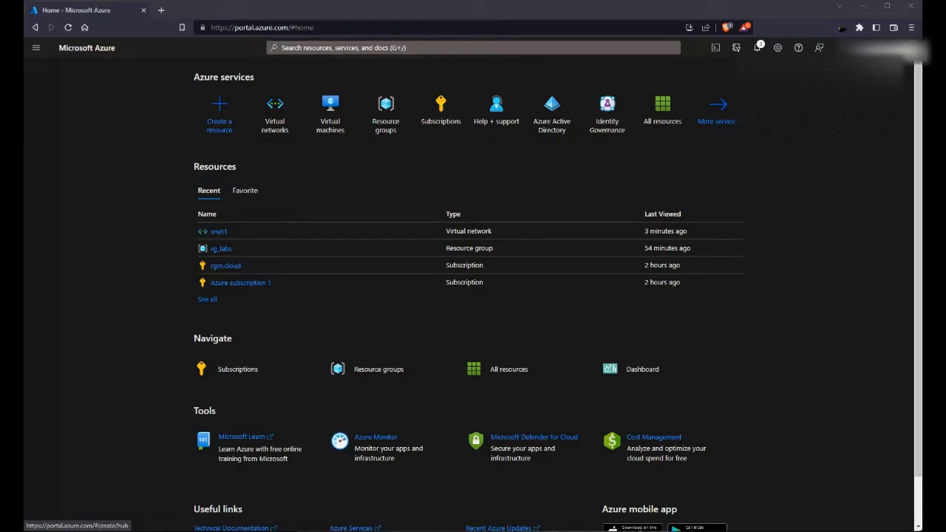
pyautogui.click(370, 48)
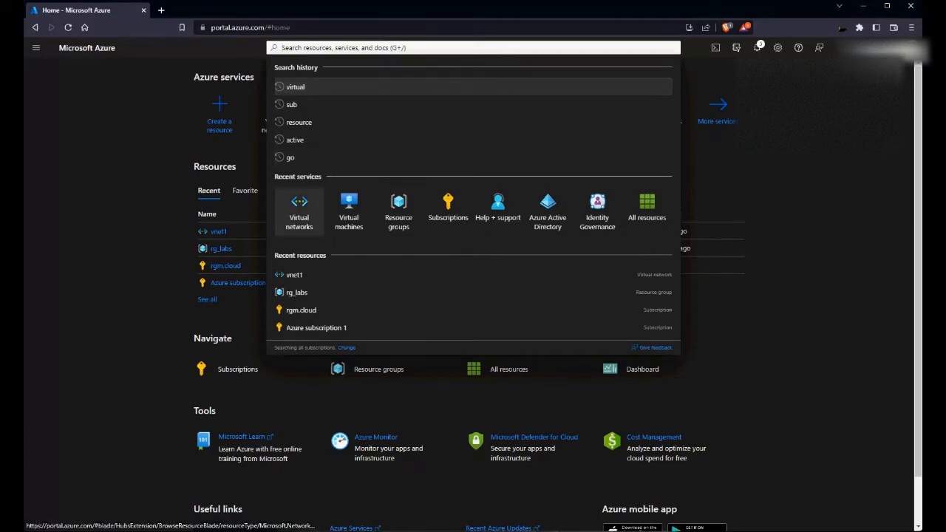
pyautogui.click(298, 211)
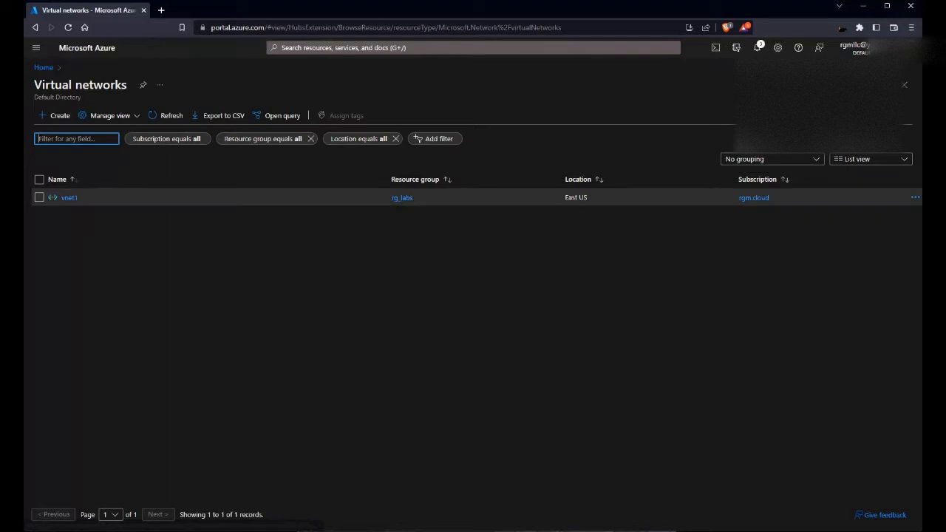
pyautogui.click(56, 116)
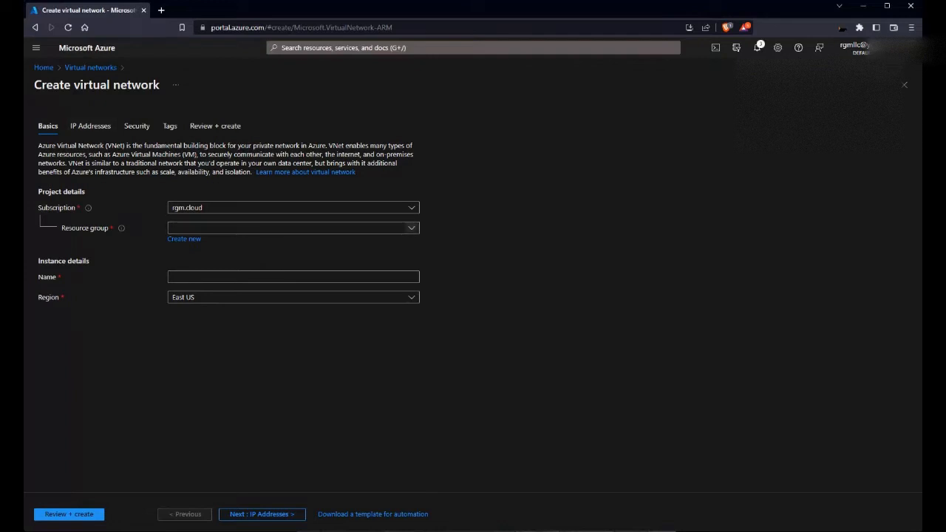
# Step: Put the network in resource group rg_labs, name it vnet2, and keep region East US
pyautogui.click(293, 228)
pyautogui.click(182, 280)
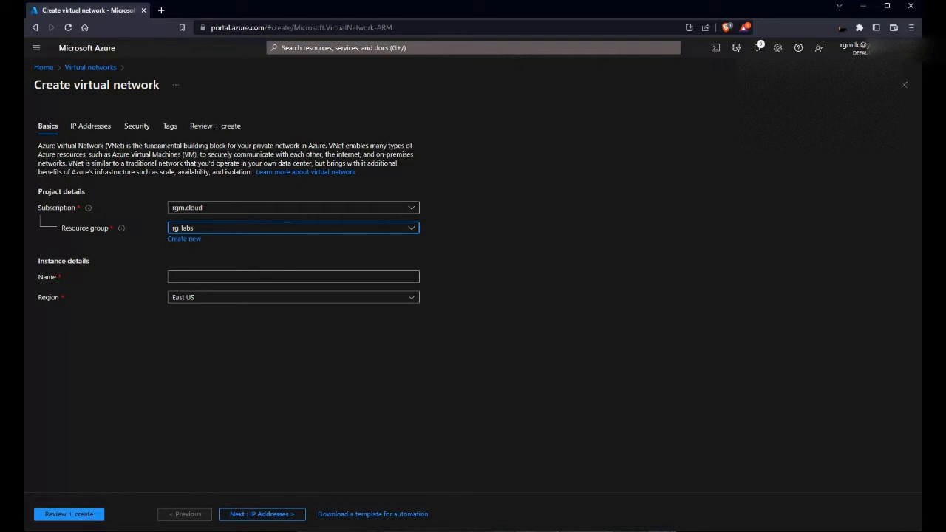
pyautogui.click(266, 277)
pyautogui.write('vnet2')
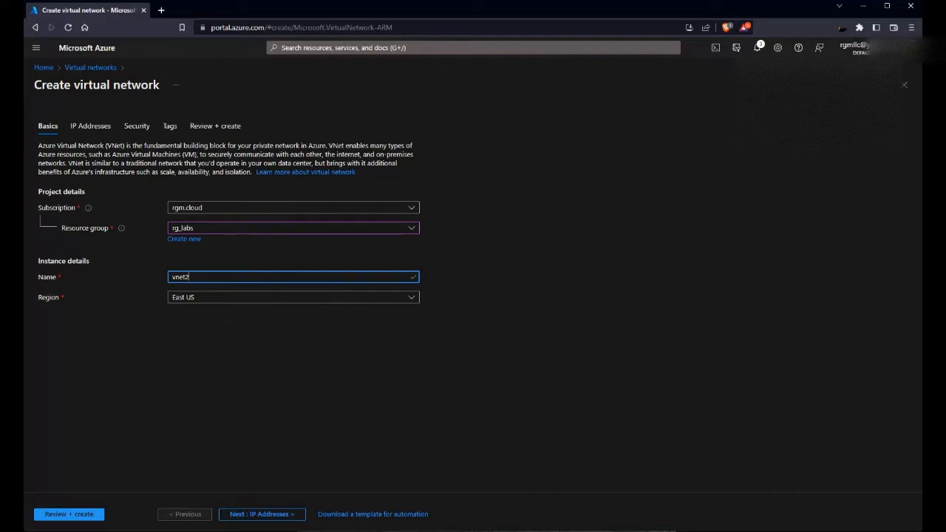
pyautogui.press('Tab')
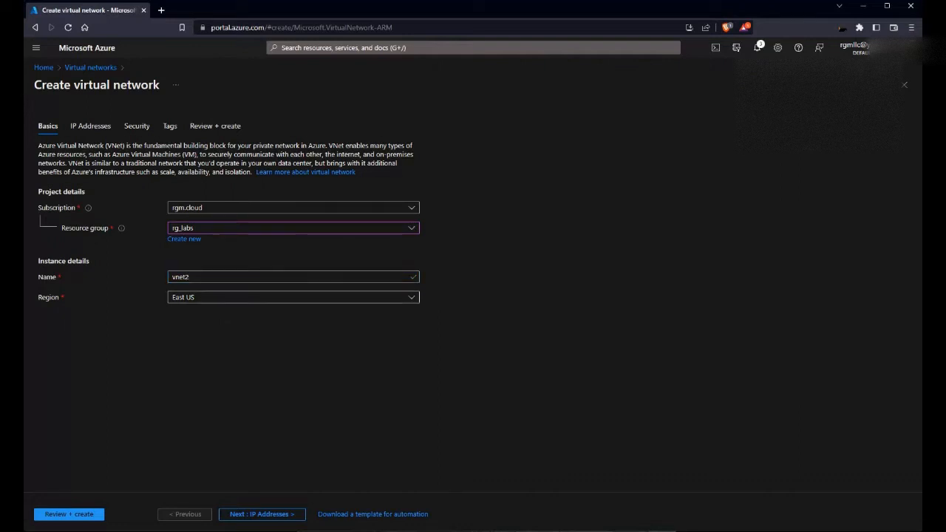
pyautogui.click(412, 297)
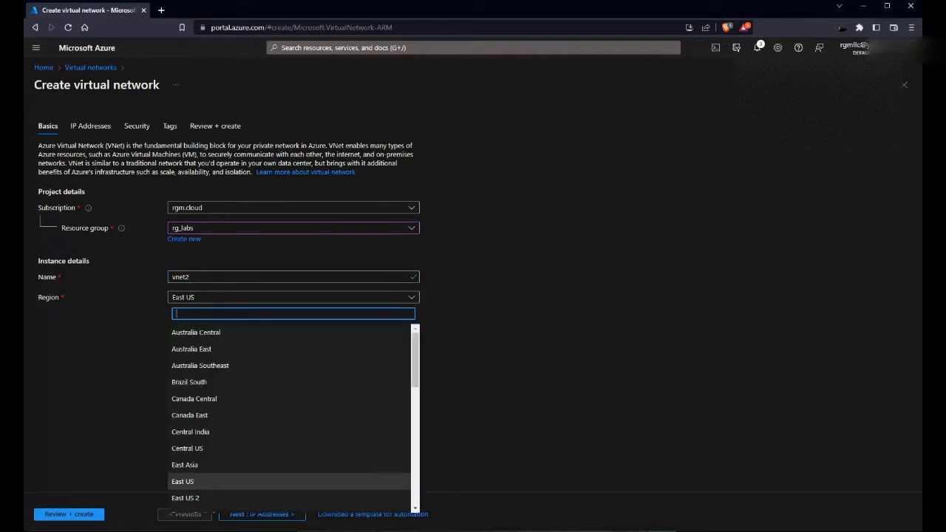
pyautogui.scroll(-4, 290, 414)
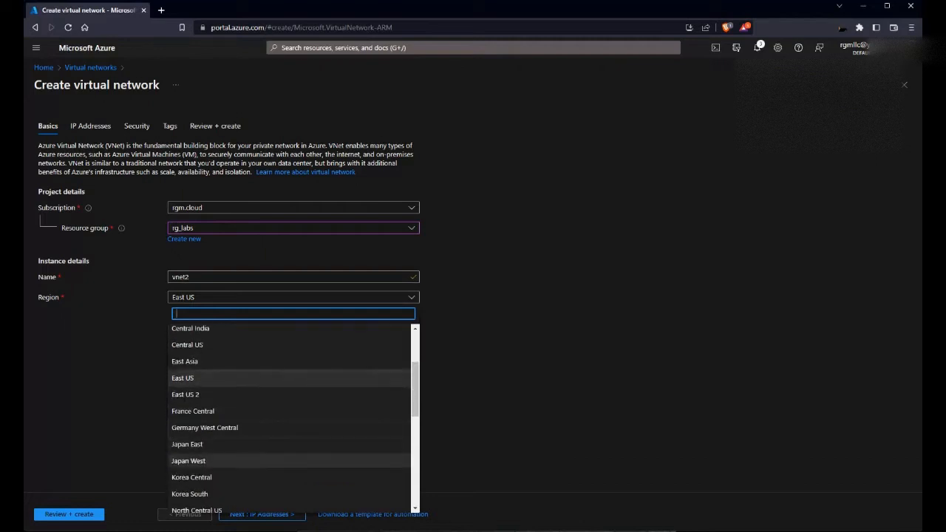
pyautogui.scroll(1, 290, 414)
pyautogui.scroll(1, 290, 378)
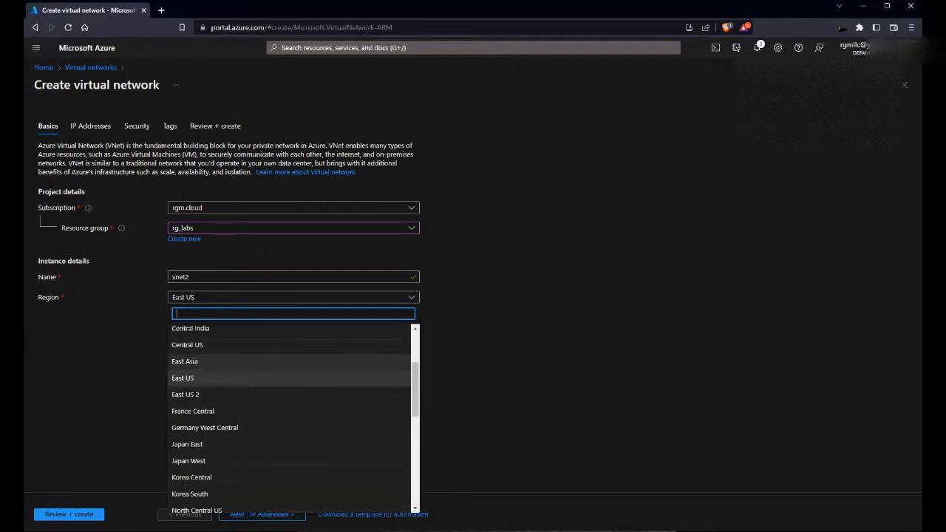
pyautogui.click(199, 378)
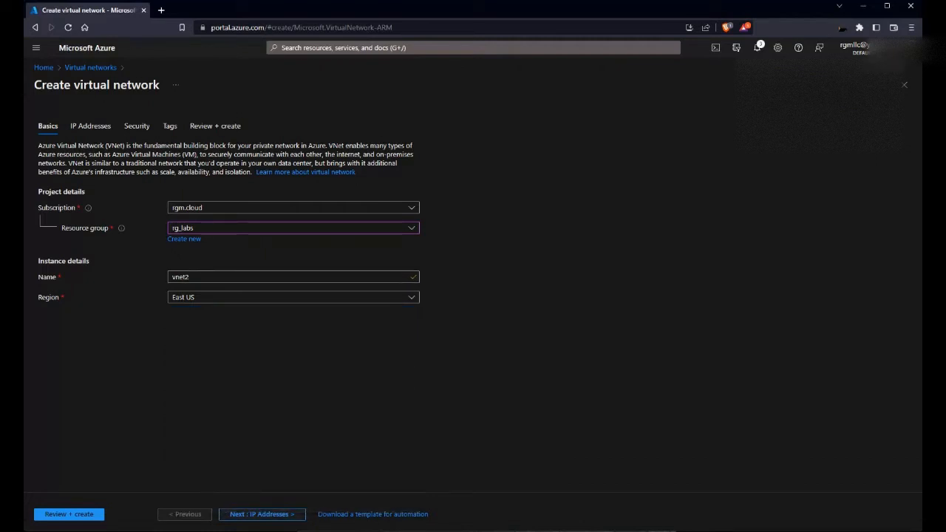
pyautogui.click(262, 514)
# Step: Change vnet2's IPv4 address space from 10.0.0.0/16 to 10.1.0.0/16, then open Add subnet
pyautogui.click(148, 181)
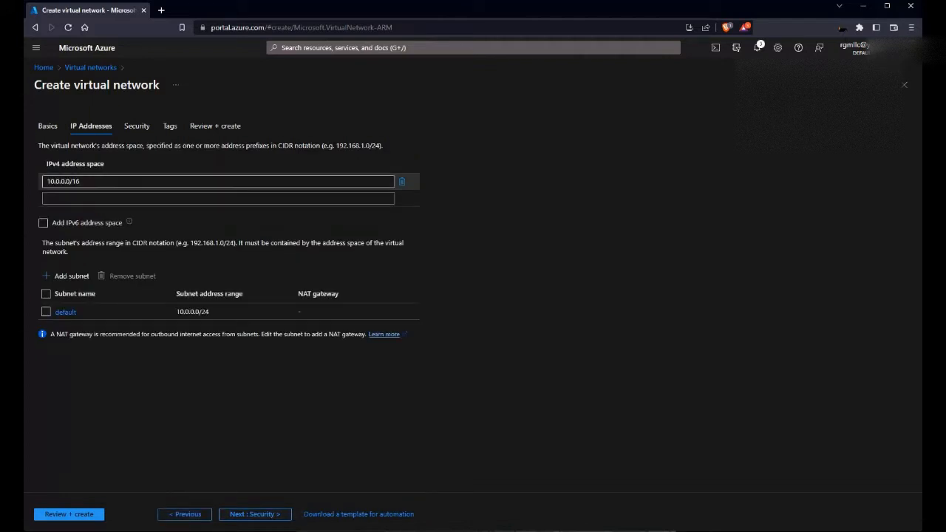
pyautogui.click(56, 181)
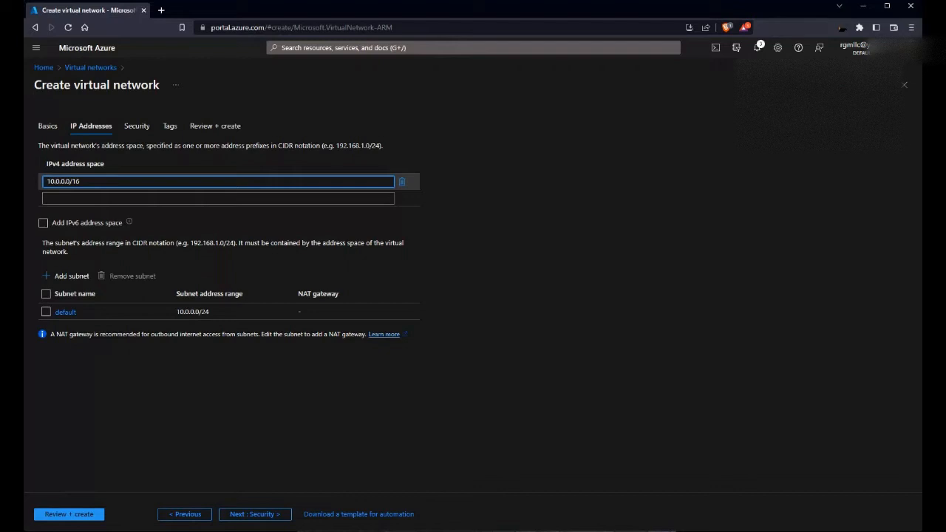
pyautogui.write('1')
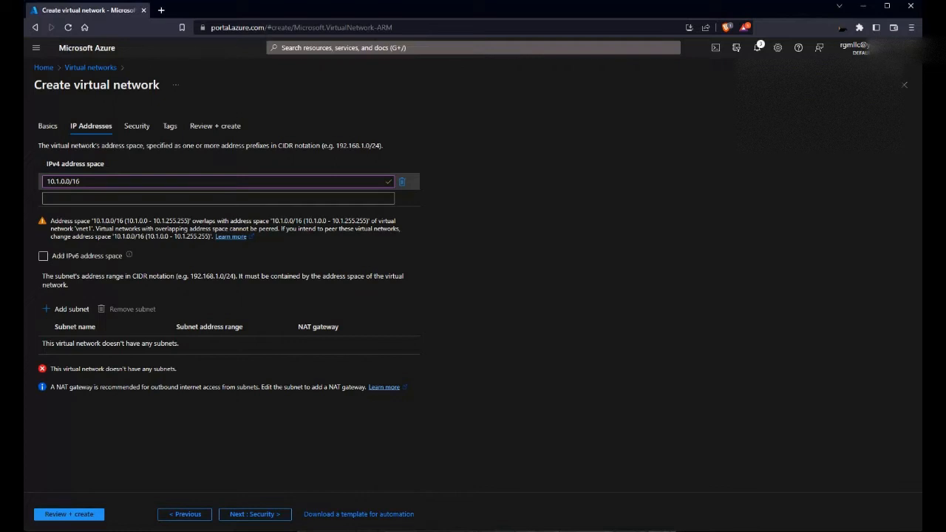
pyautogui.click(68, 309)
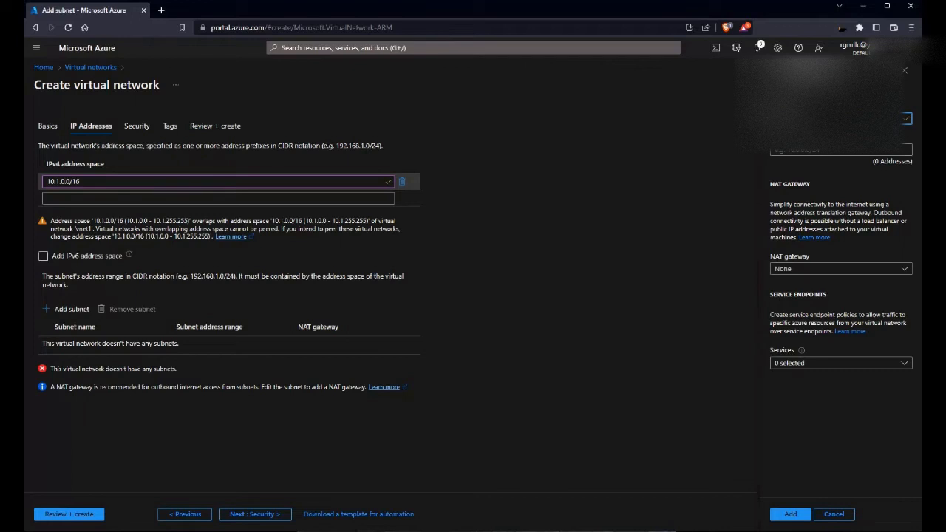
# Step: Add subnet default2 with address range 10.1.0.0/24 to vnet2
pyautogui.click(841, 150)
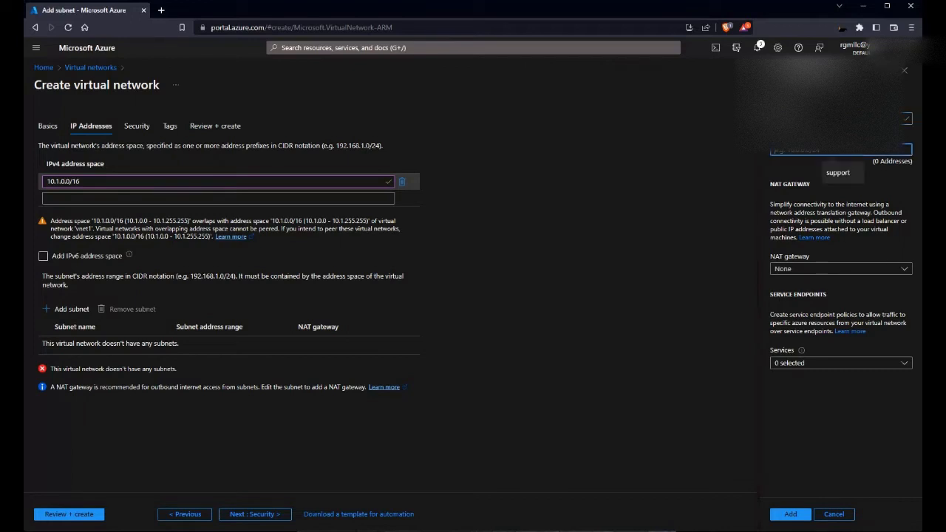
pyautogui.write('10.')
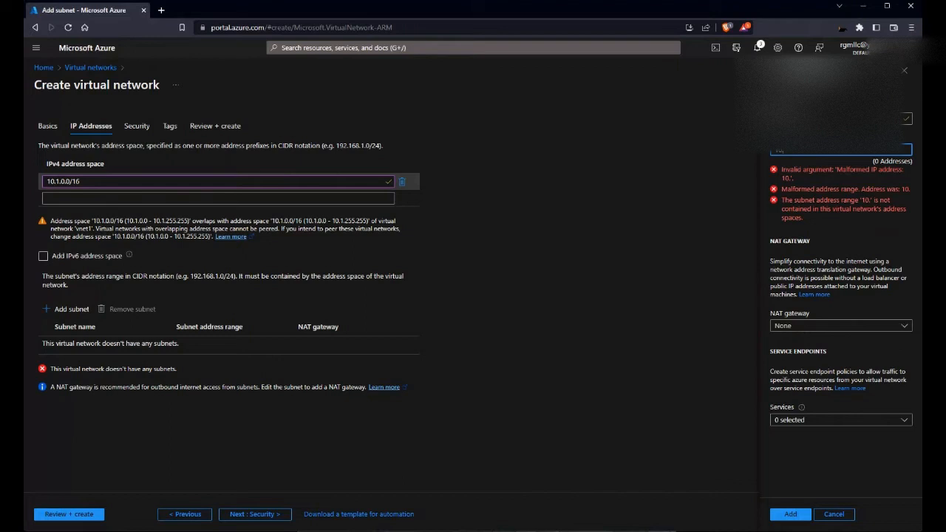
pyautogui.write('1.0')
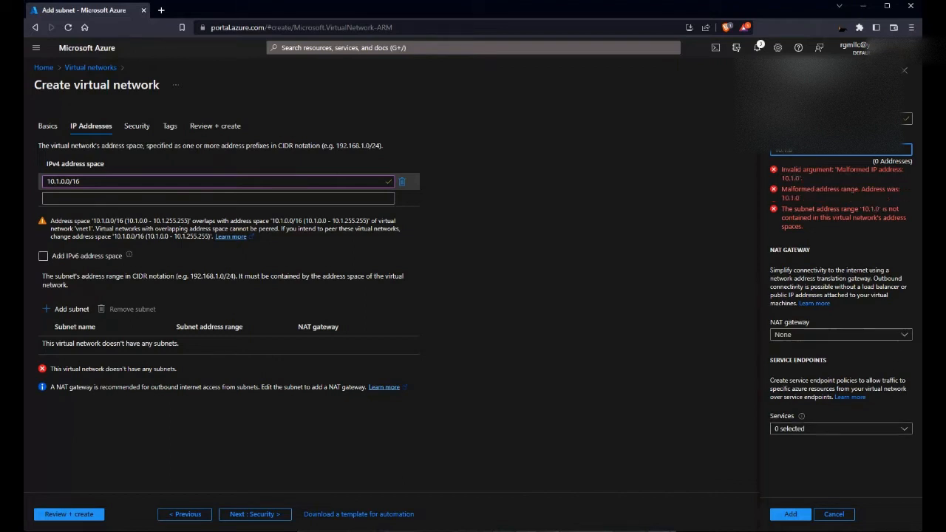
pyautogui.write('.0/24')
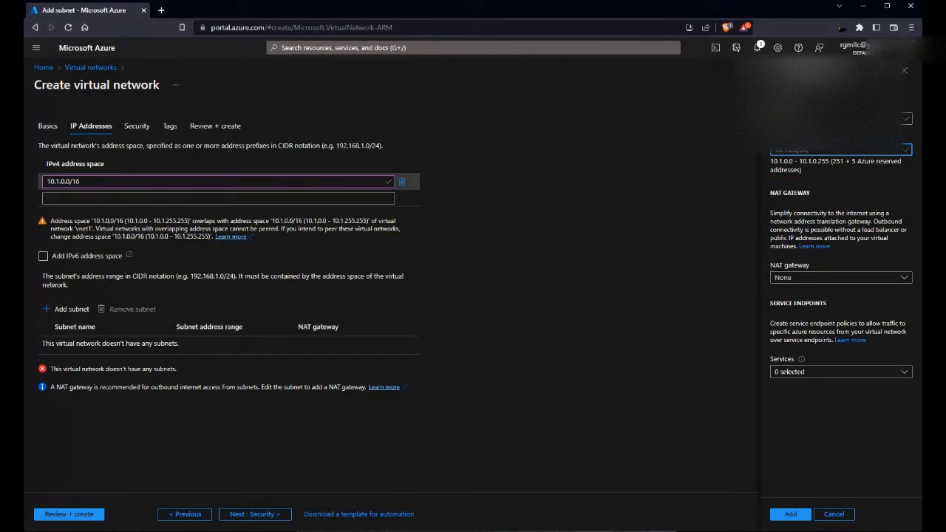
pyautogui.click(790, 514)
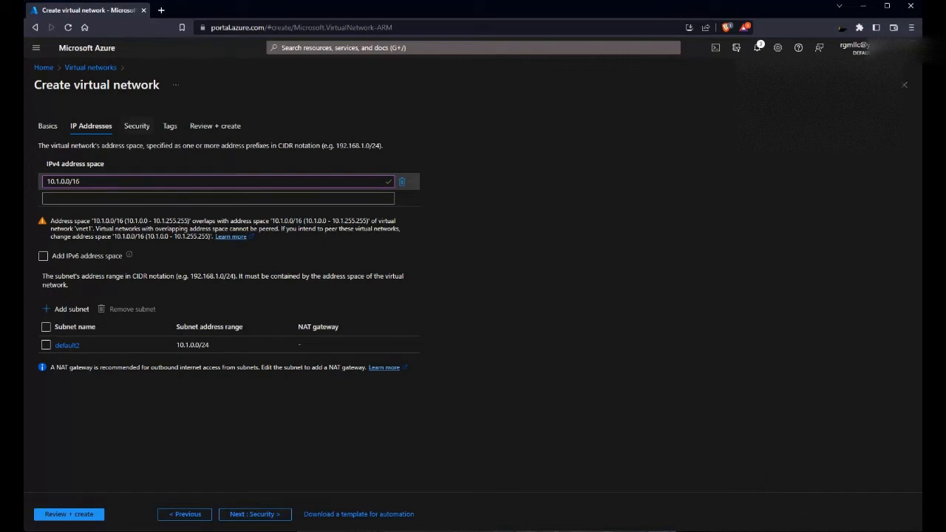
# Step: Skip past Security and Tags, pass Review + create validation, and create vnet2
pyautogui.click(255, 513)
pyautogui.click(251, 514)
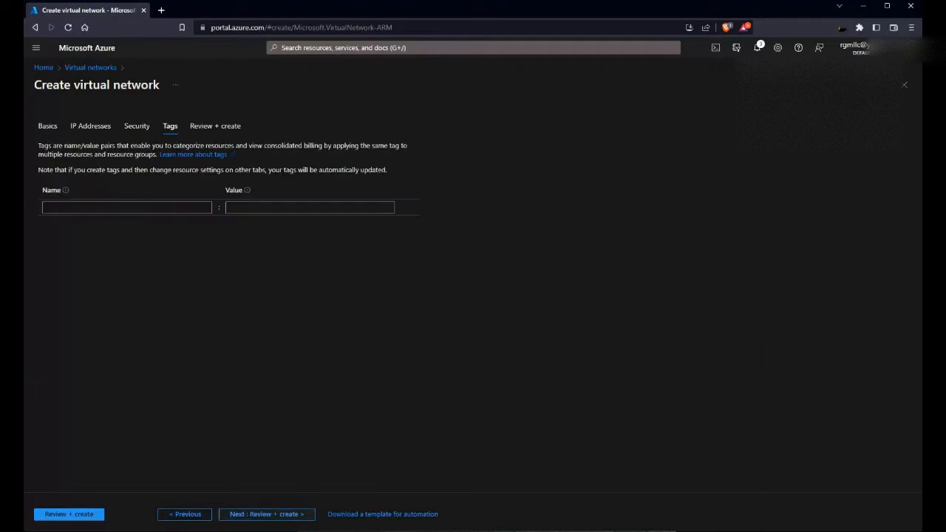
pyautogui.click(69, 514)
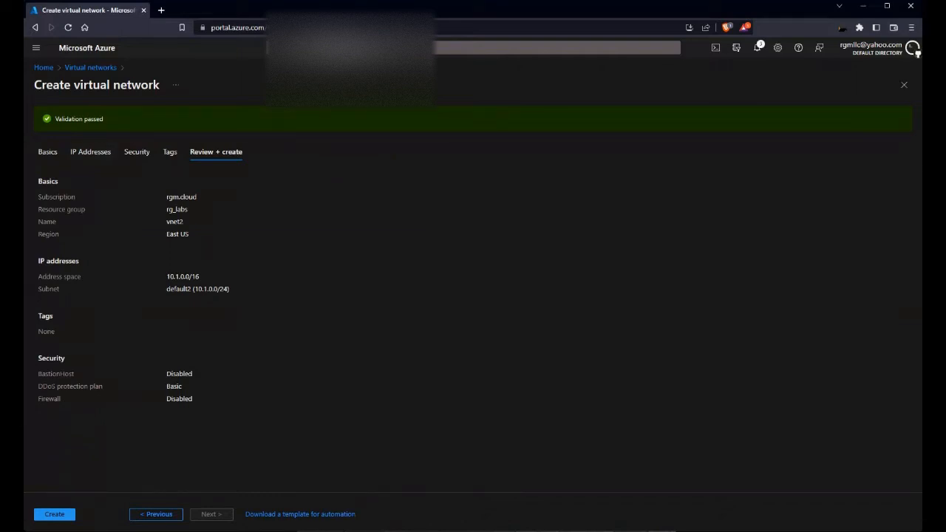
pyautogui.click(54, 514)
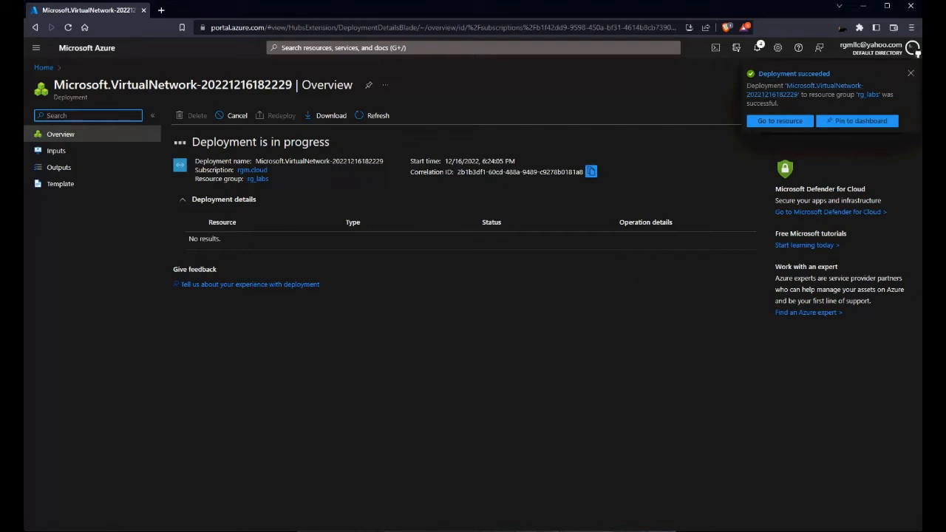
# Step: Open vnet2, confirm its default2 subnet is 10.1.0.0/24, and go back to Home
pyautogui.click(780, 120)
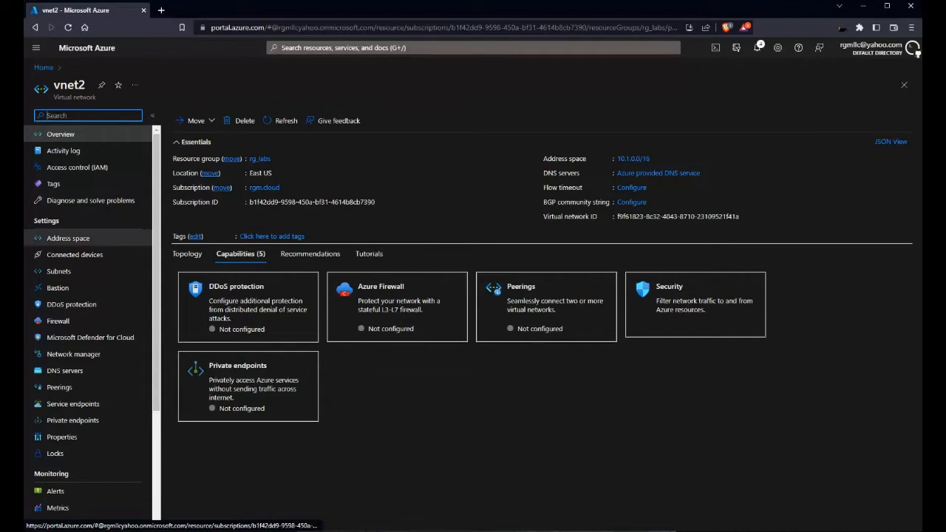
pyautogui.click(66, 271)
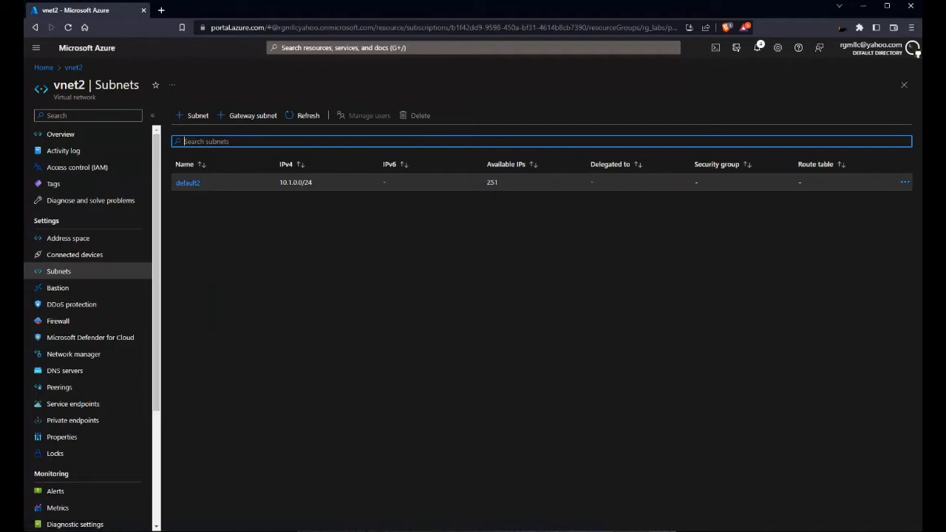
pyautogui.click(60, 134)
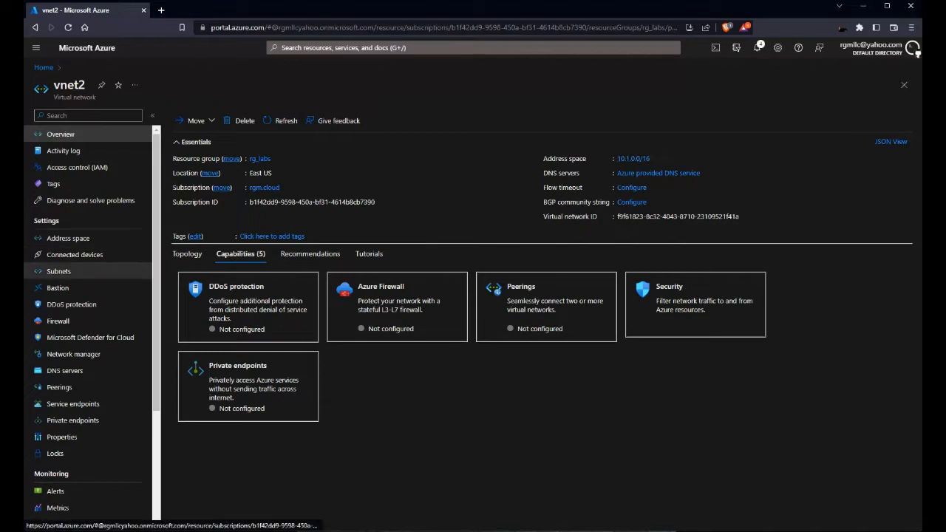
pyautogui.click(58, 271)
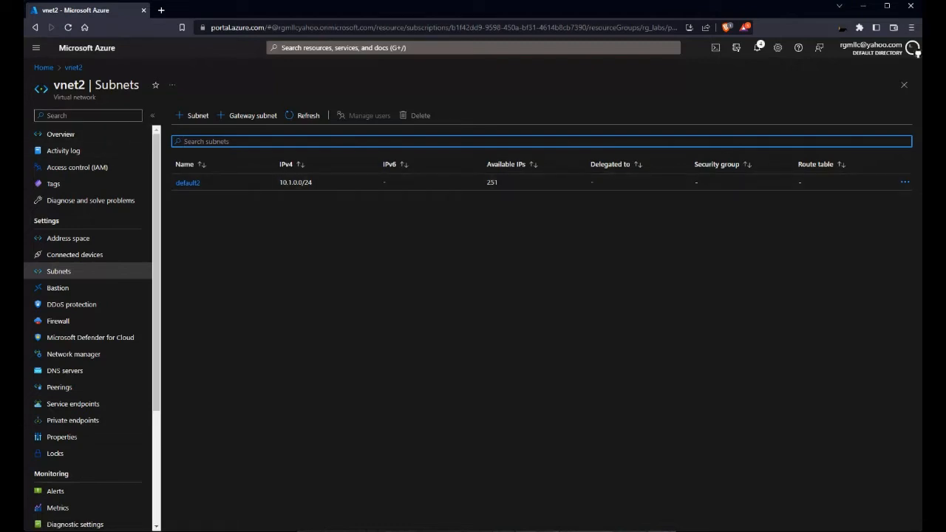
pyautogui.click(61, 134)
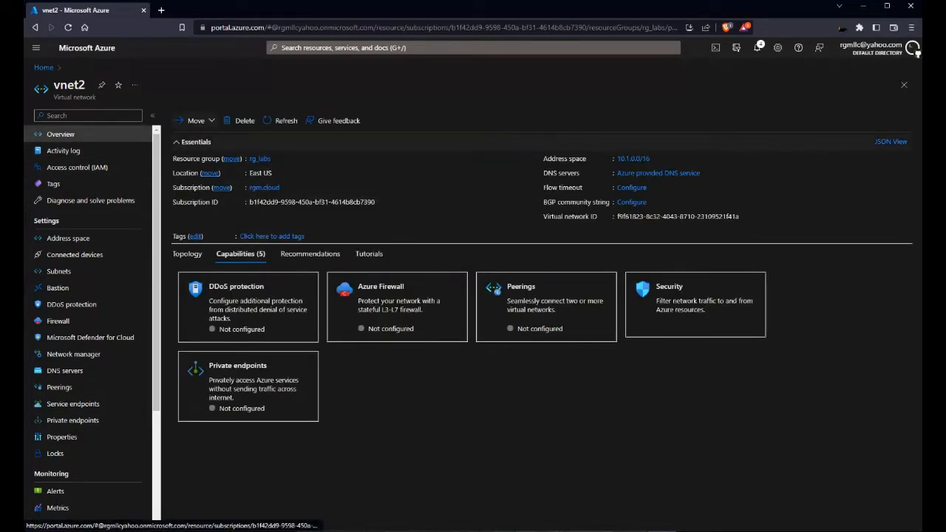
pyautogui.click(44, 67)
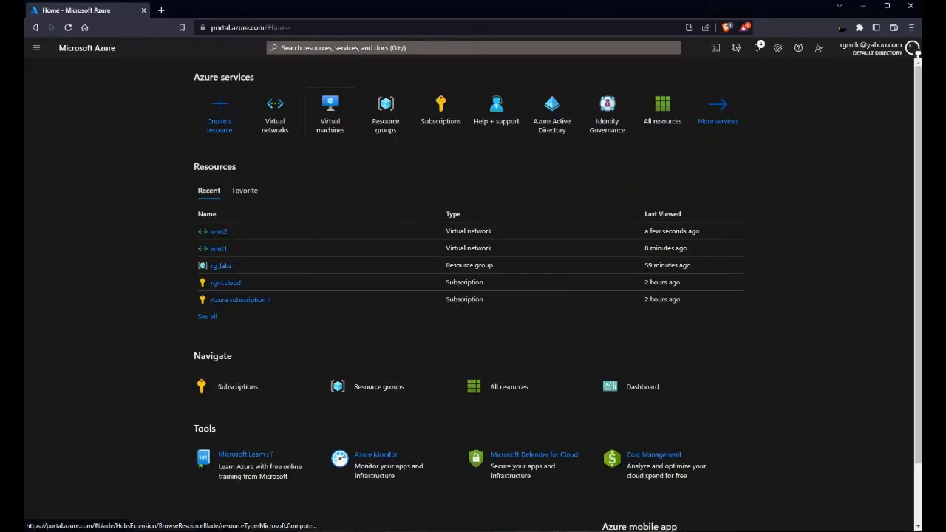
# Step: Start a new Azure virtual machine named VM1 in resource group rg_labs
pyautogui.click(330, 111)
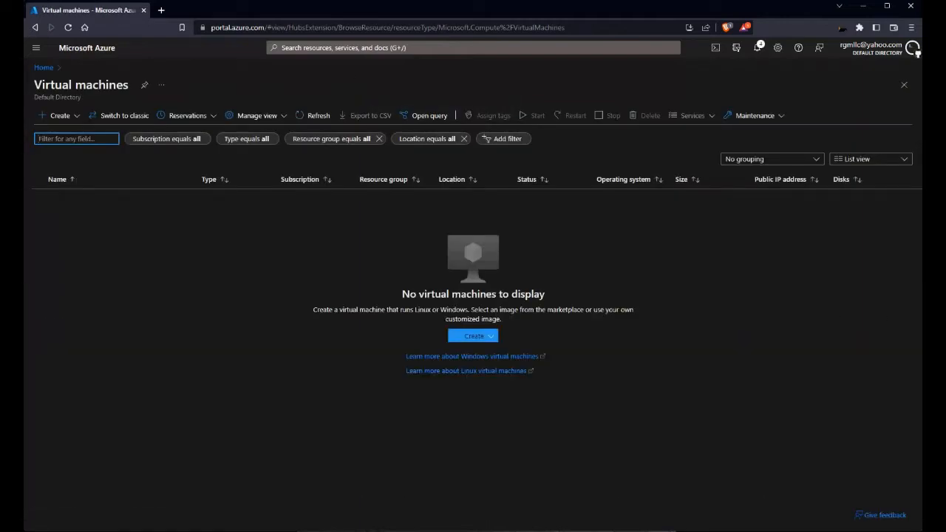
pyautogui.click(59, 115)
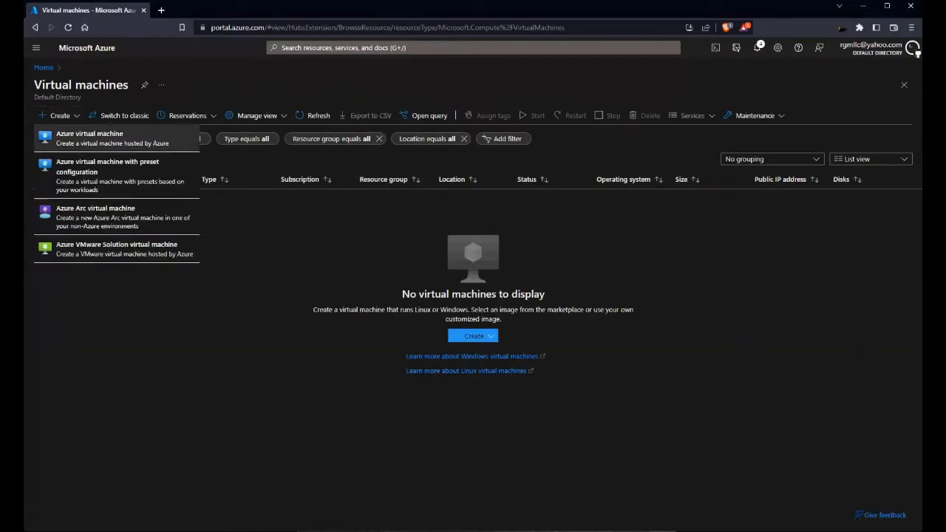
pyautogui.click(147, 139)
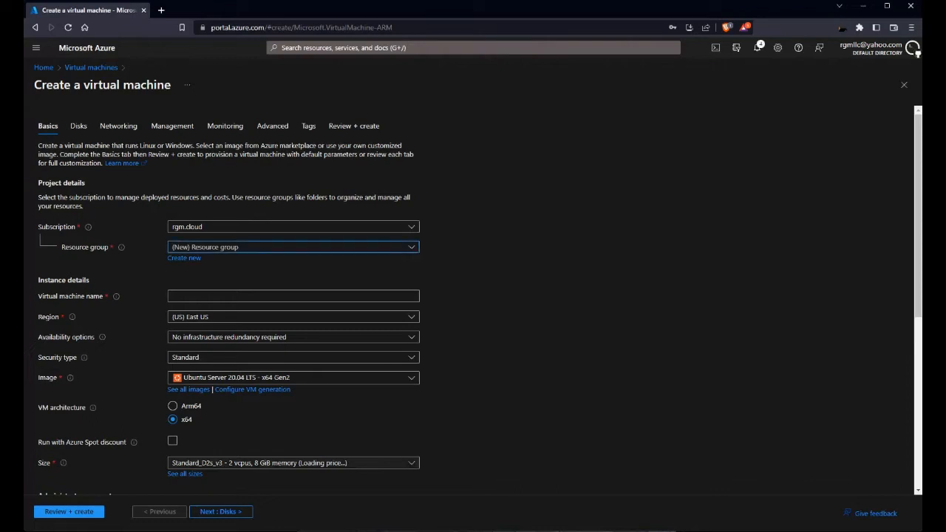
pyautogui.click(294, 247)
pyautogui.click(294, 299)
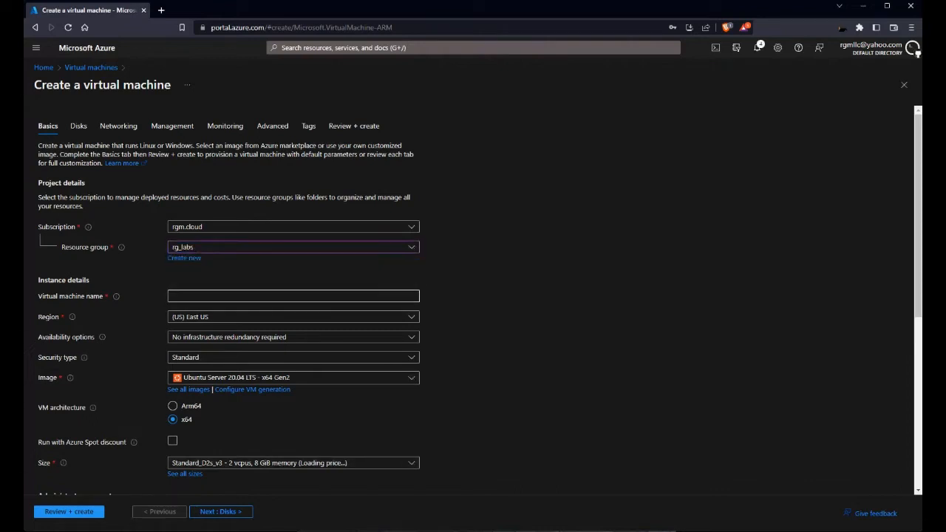
pyautogui.scroll(-2, 294, 298)
pyautogui.click(294, 193)
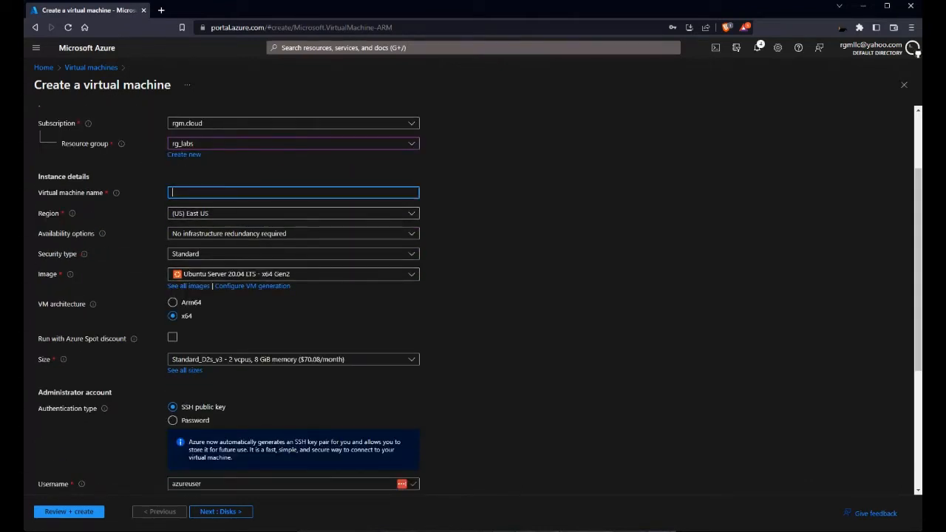
pyautogui.write('VM1')
pyautogui.press('Tab')
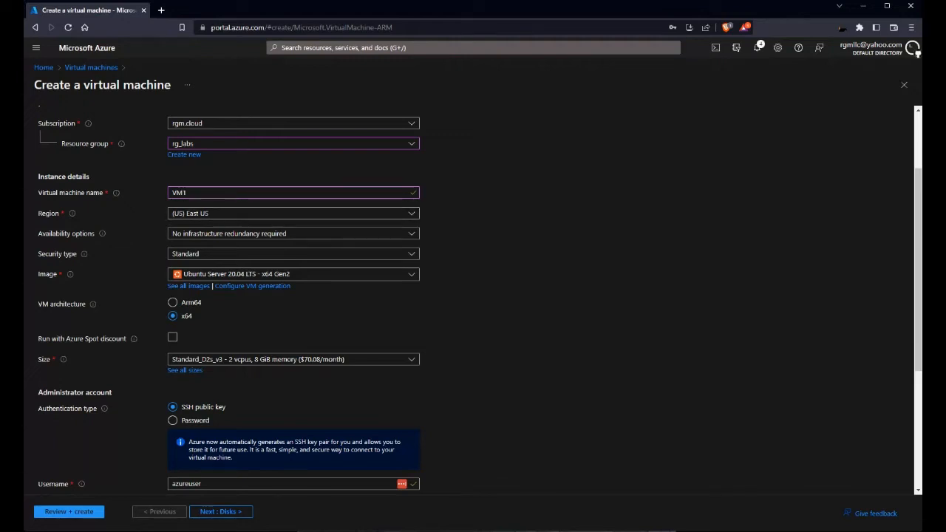
# Step: Choose Windows Server 2019 Datacenter as VM1's image
pyautogui.click(281, 274)
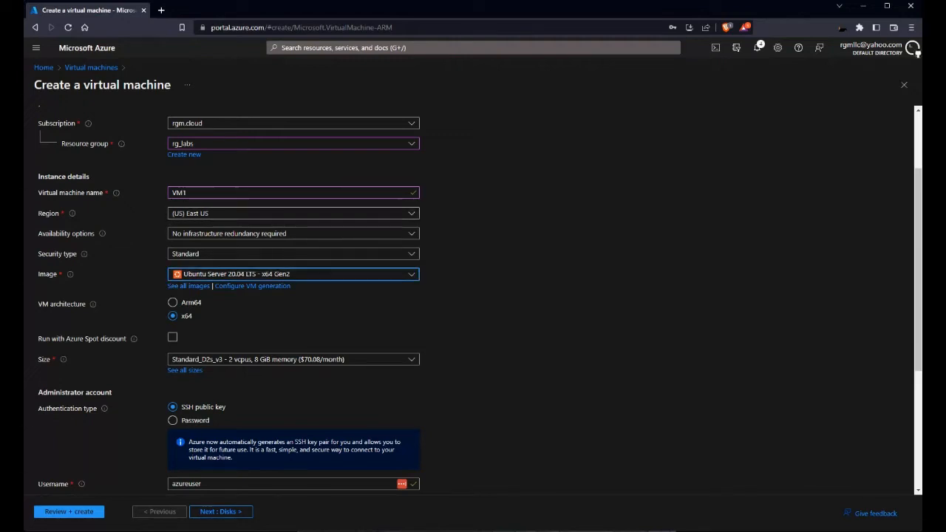
pyautogui.scroll(-2, 296, 409)
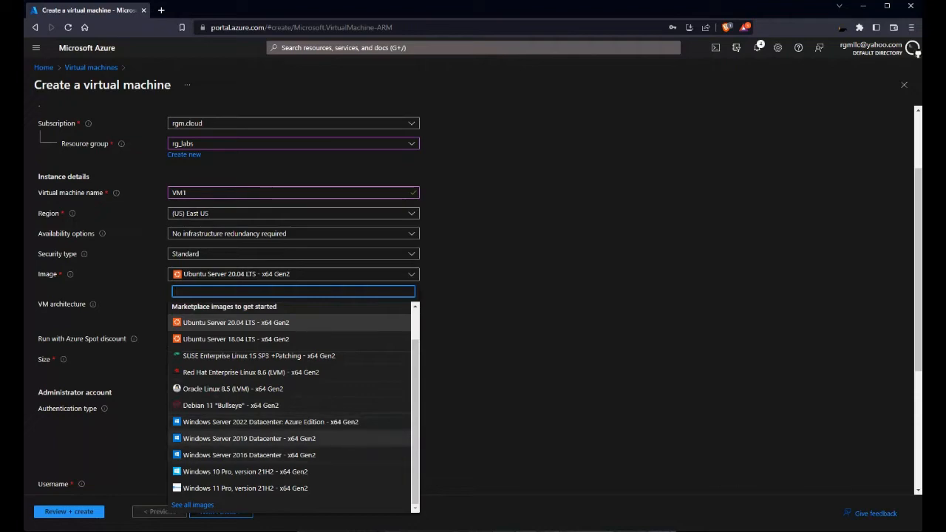
pyautogui.click(249, 438)
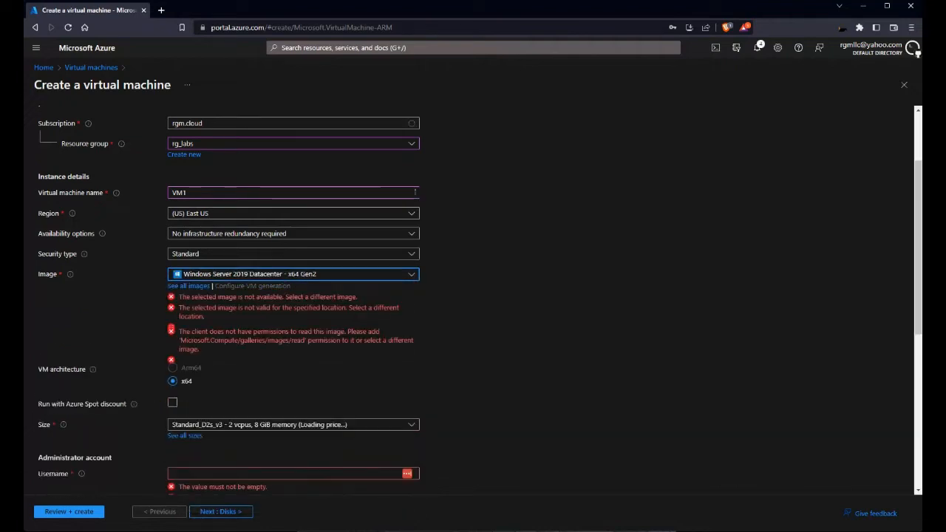
pyautogui.scroll(-5, 473, 311)
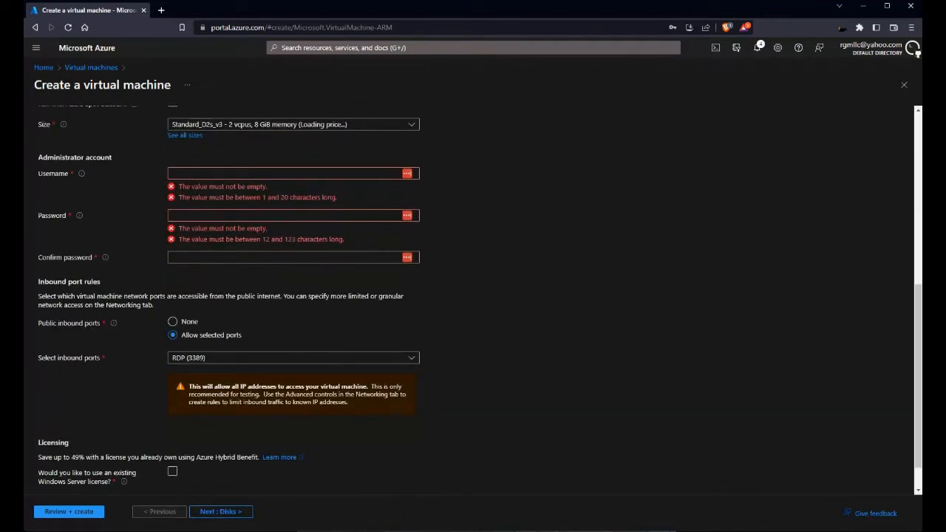
# Step: Enter the administrator username and a matching password and confirmation
pyautogui.click(285, 174)
pyautogui.write('tEst')
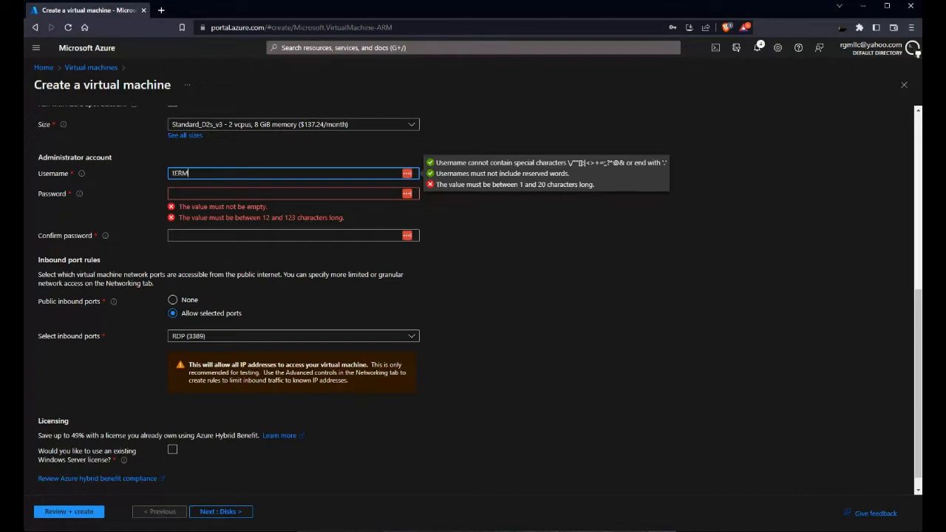
pyautogui.press('BackSpace')
pyautogui.press('BackSpace')
pyautogui.press('BackSpace')
pyautogui.write('erminals')
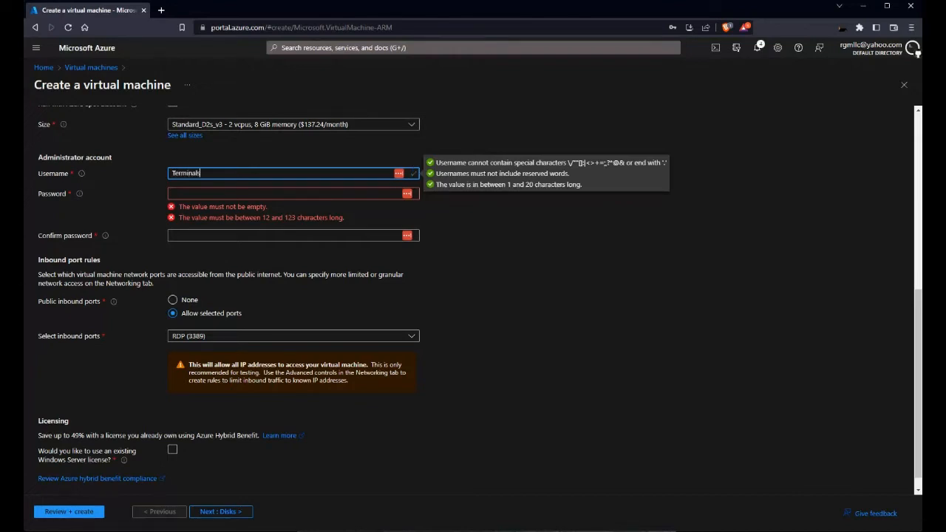
pyautogui.click(271, 194)
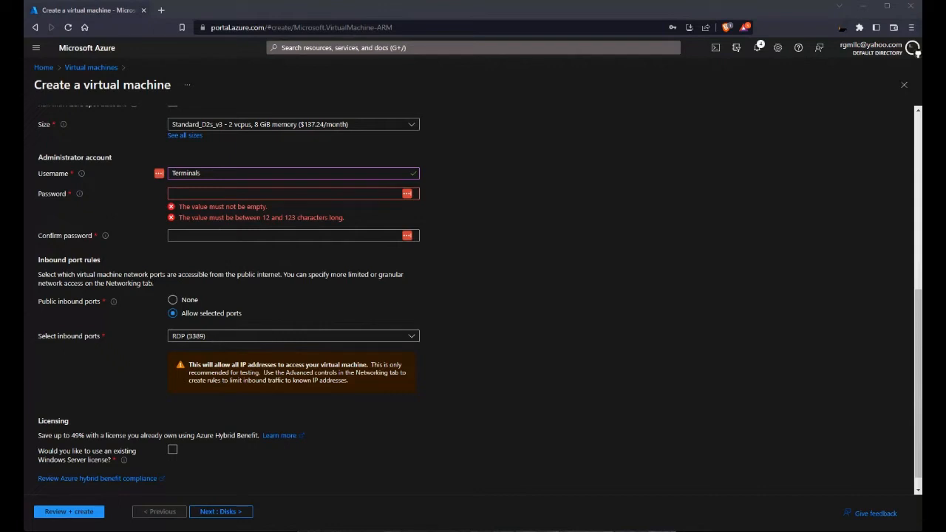
pyautogui.click(281, 235)
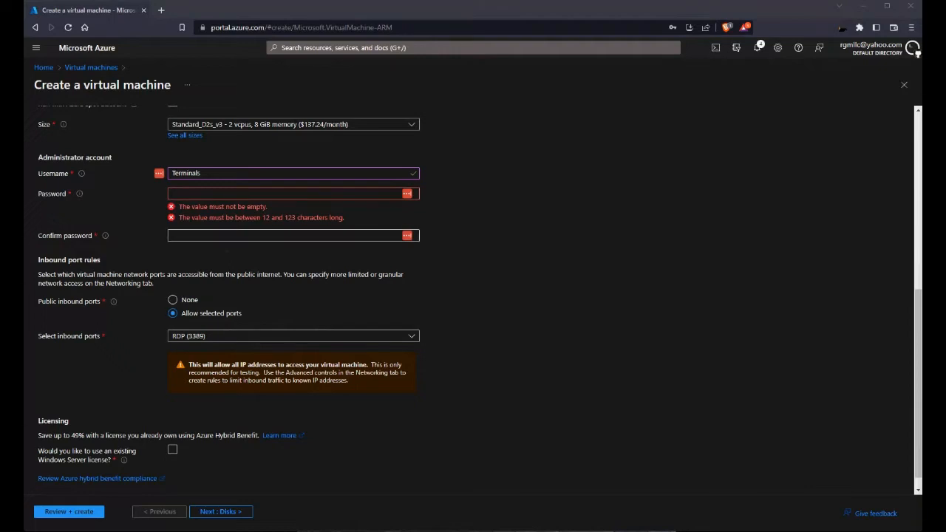
pyautogui.click(281, 193)
pyautogui.write('*******')
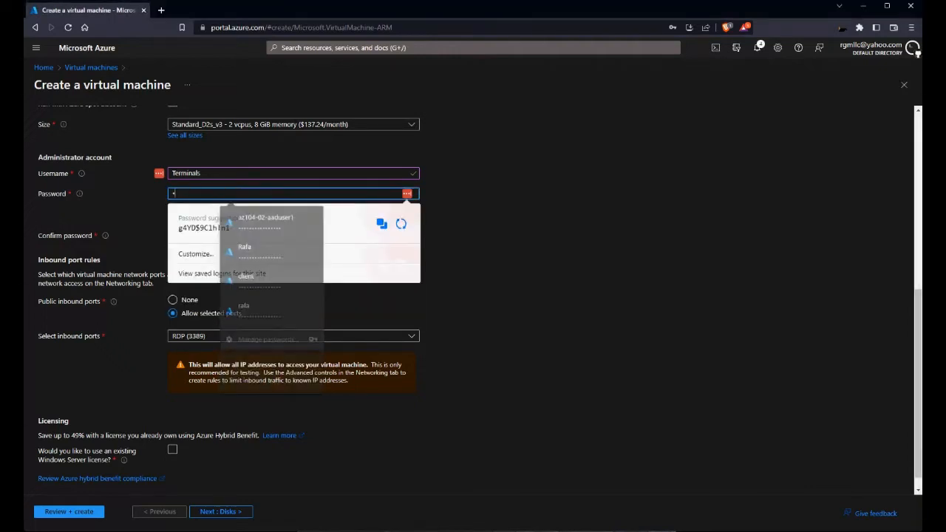
pyautogui.write('***')
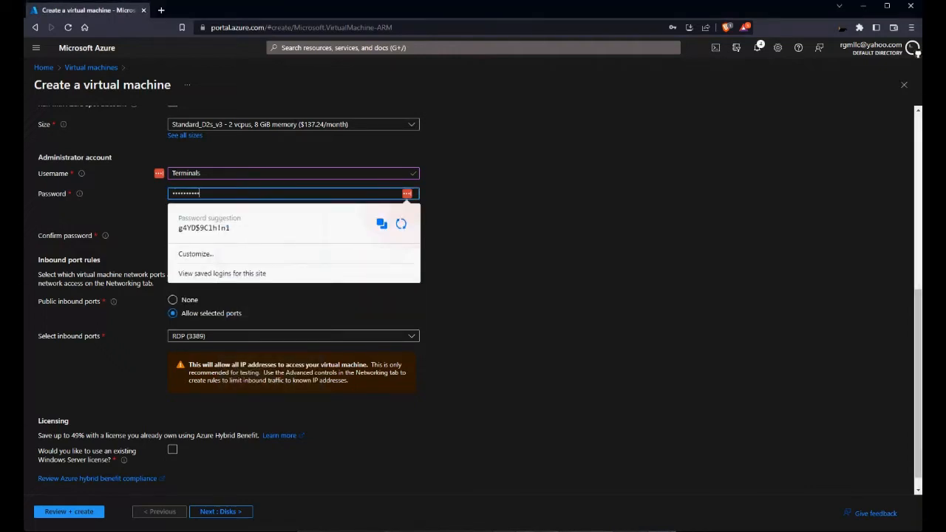
pyautogui.write('**')
pyautogui.press('Tab')
pyautogui.write('**')
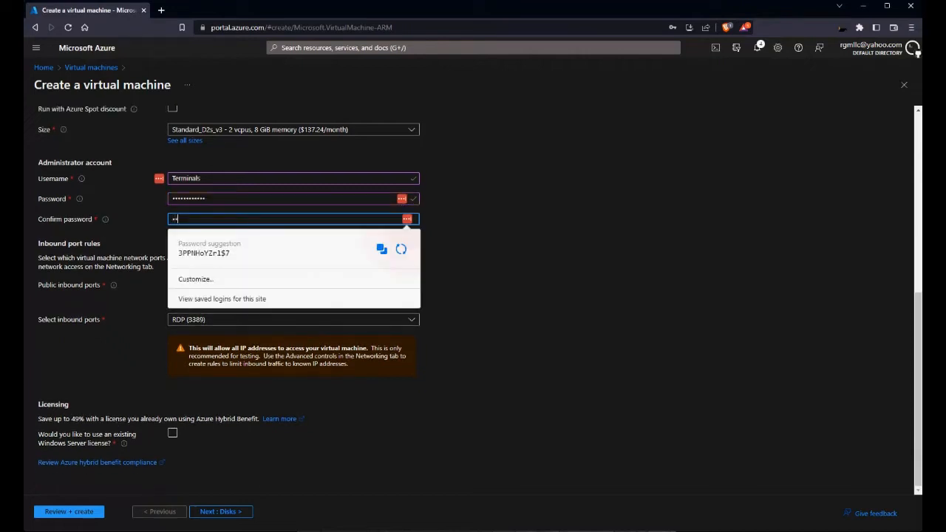
pyautogui.write('**********')
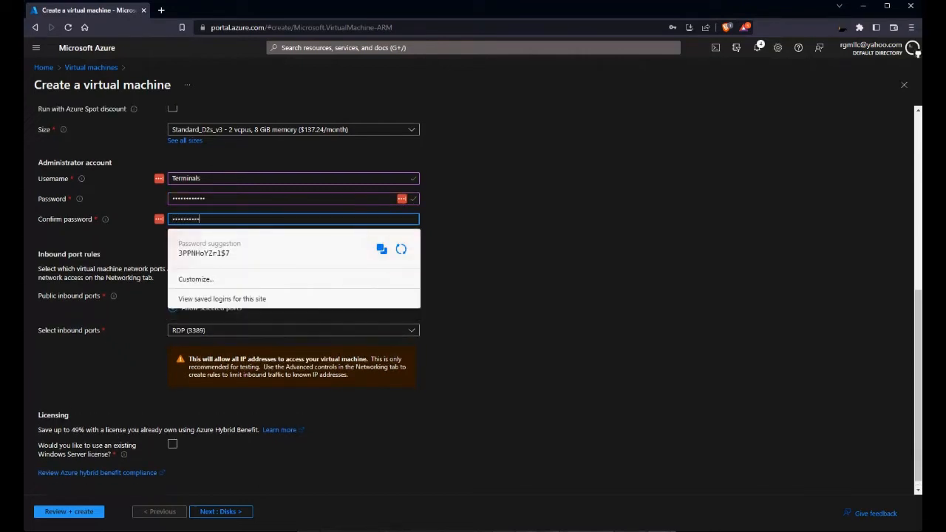
pyautogui.press('Tab')
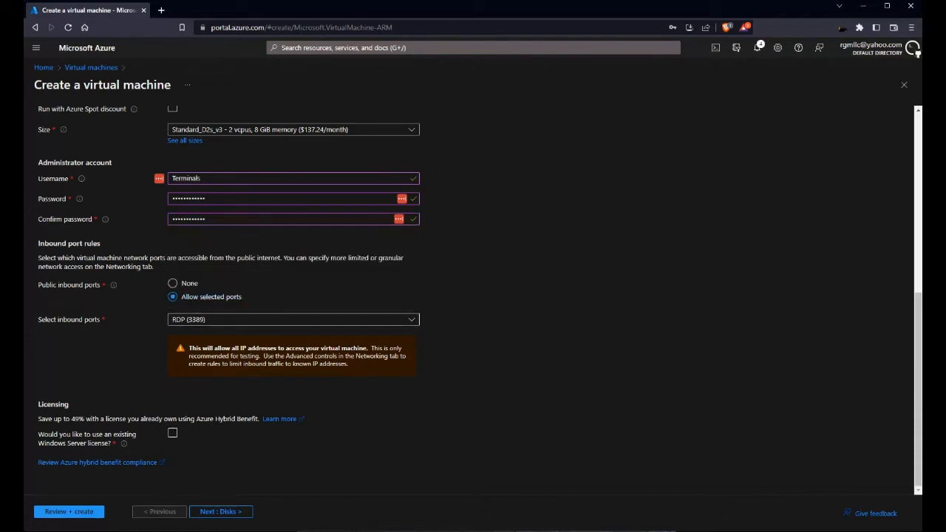
pyautogui.click(221, 512)
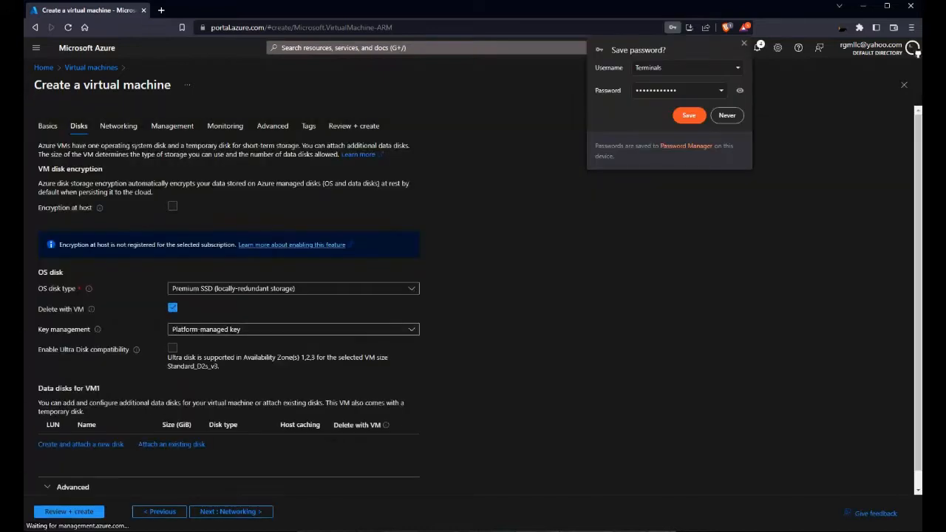
# Step: On the Networking step, connect VM1 to virtual network vnet2 with subnet default2
pyautogui.click(231, 511)
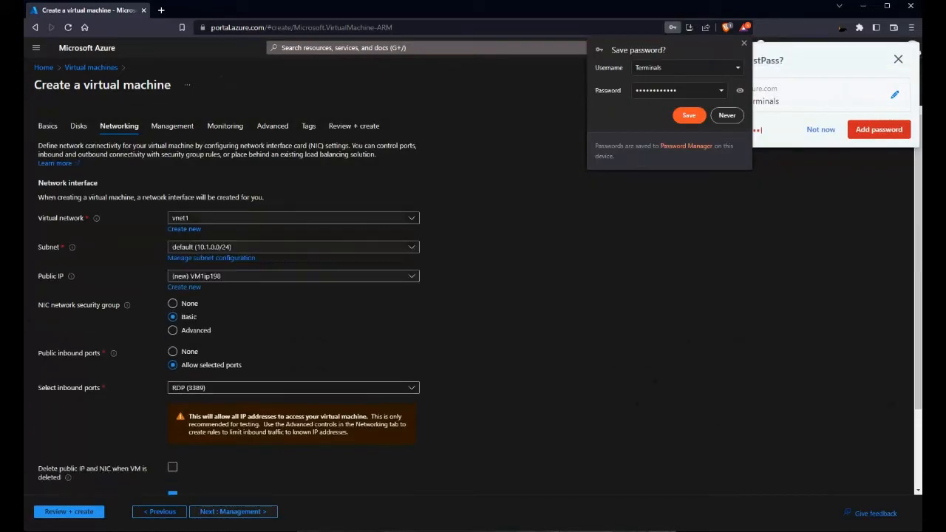
pyautogui.click(745, 43)
pyautogui.click(898, 60)
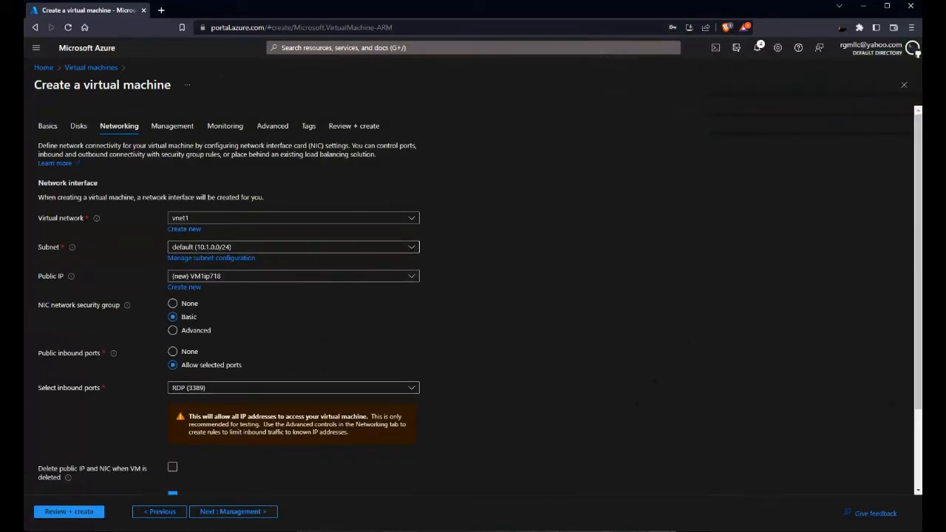
pyautogui.click(293, 218)
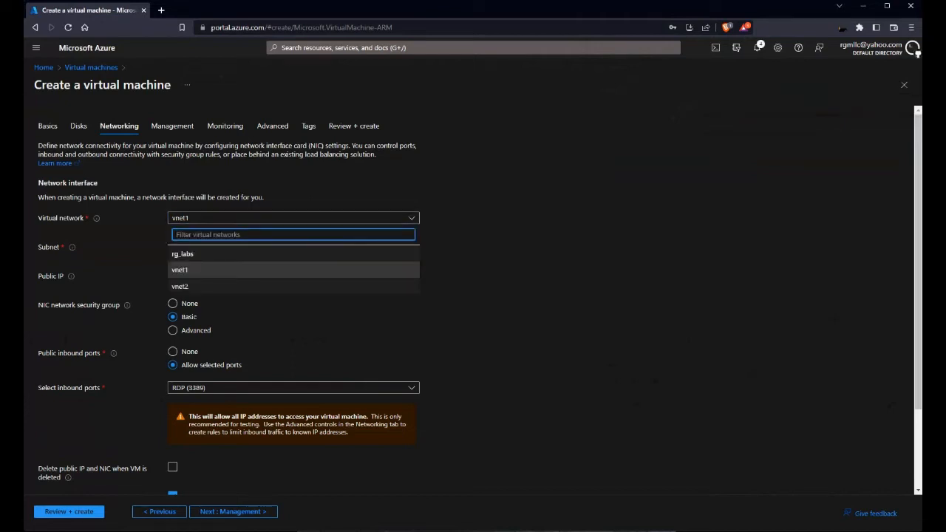
pyautogui.click(294, 286)
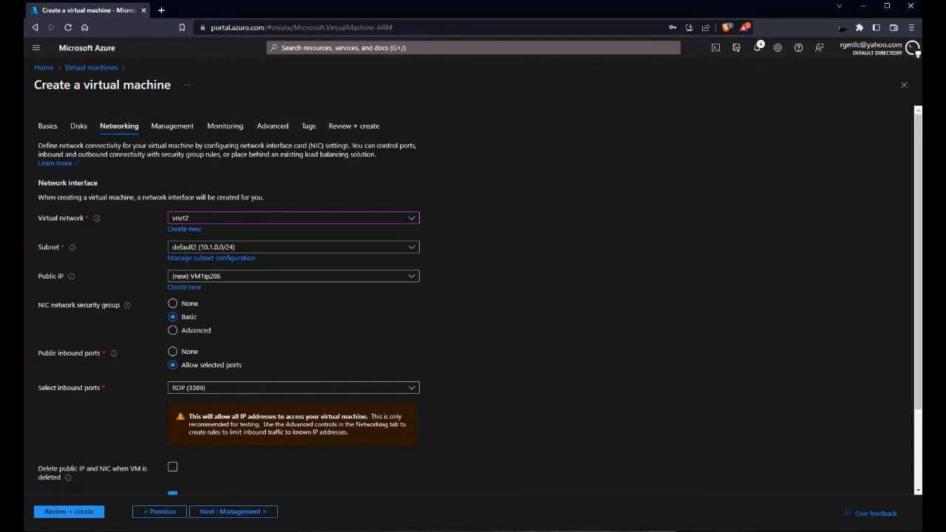
# Step: Review VM1's validation and 0.1880 estimated hourly price, then create the VM
pyautogui.click(69, 512)
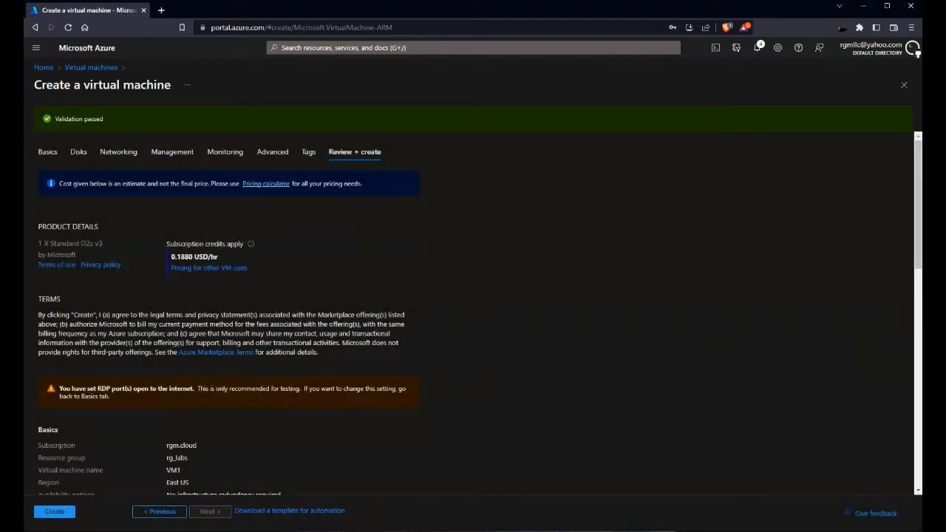
pyautogui.doubleClick(182, 258)
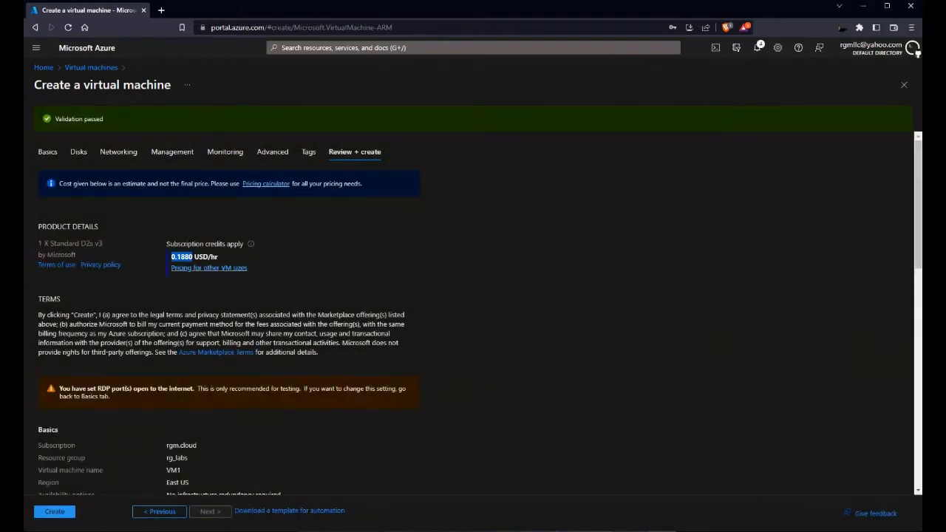
pyautogui.click(54, 512)
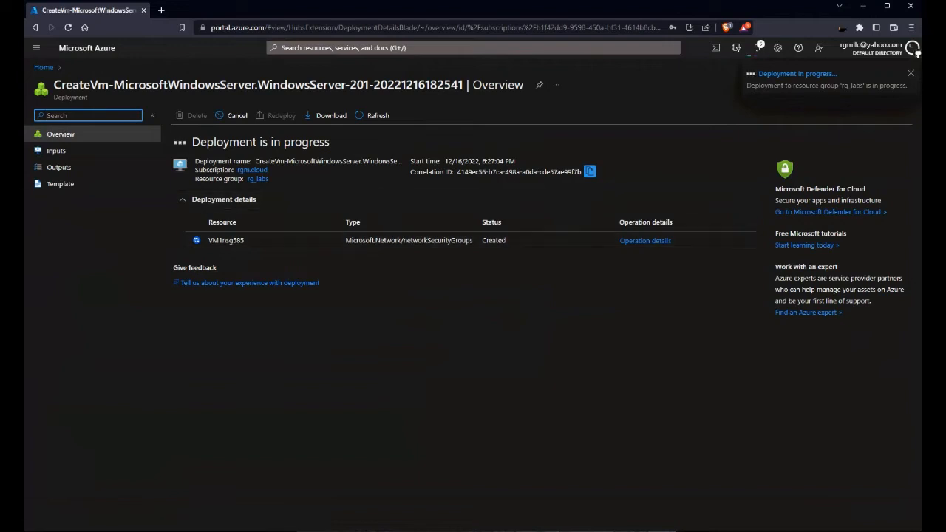
# Step: From Home, start creating another Azure virtual machine in the Virtual machines list
pyautogui.click(43, 68)
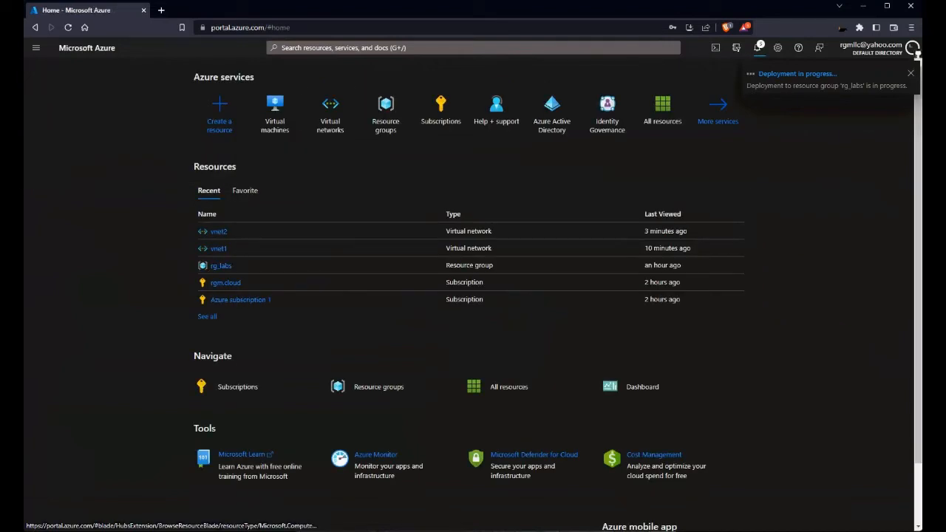
pyautogui.click(274, 111)
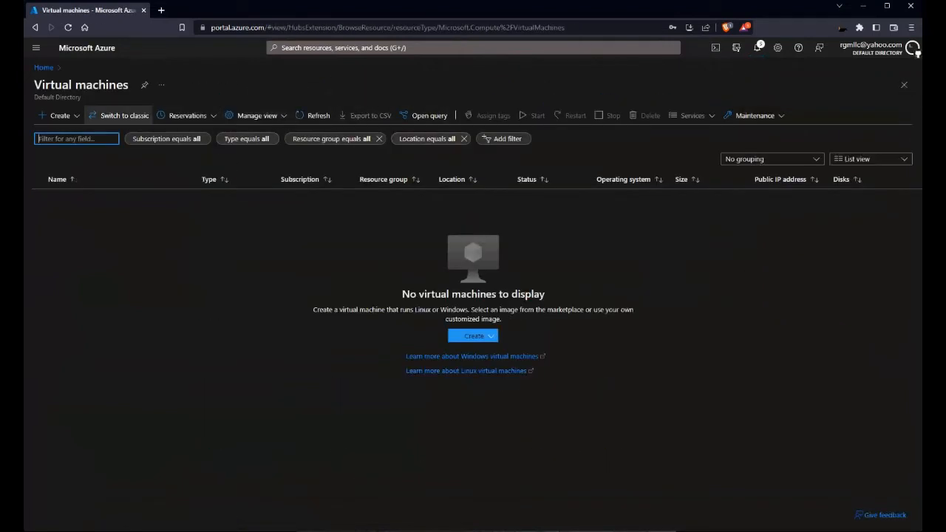
pyautogui.click(59, 115)
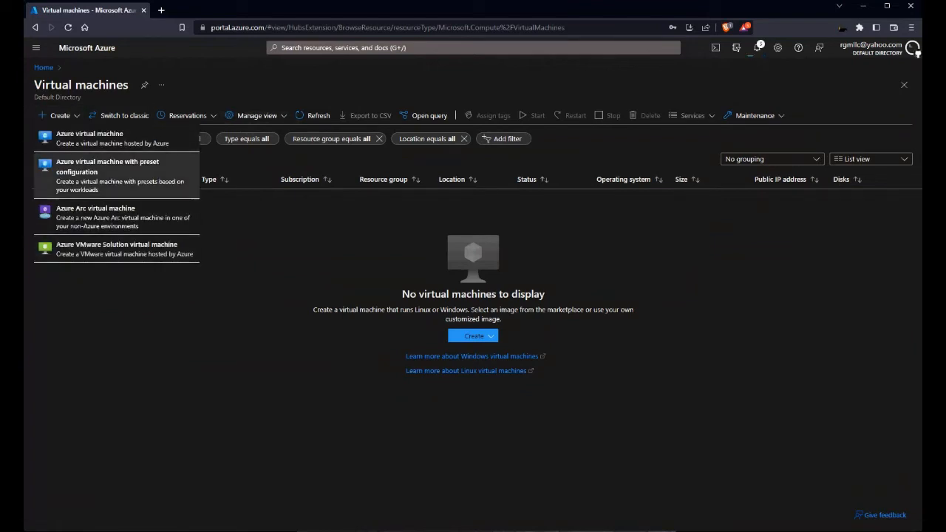
pyautogui.click(74, 131)
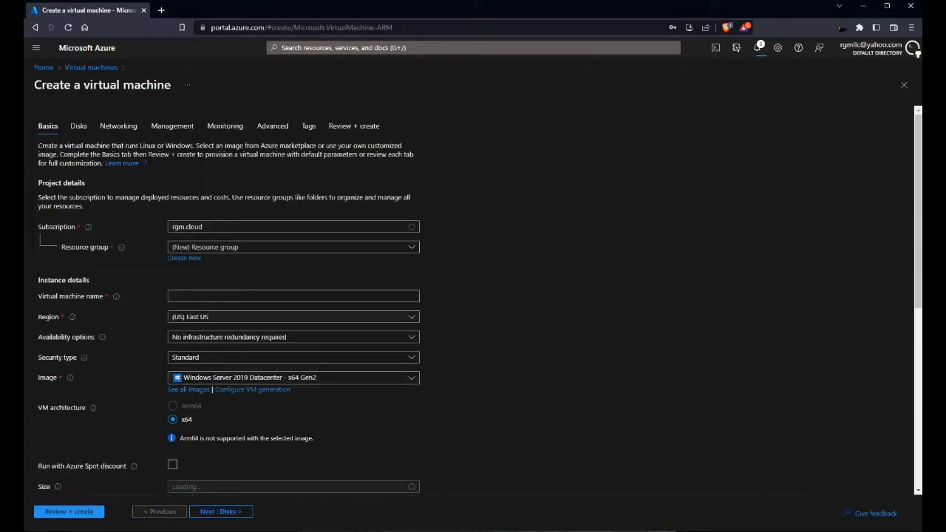
# Step: Place it in rg_labs, name it VM2, and keep the Windows Server 2019 Datacenter image
pyautogui.click(293, 248)
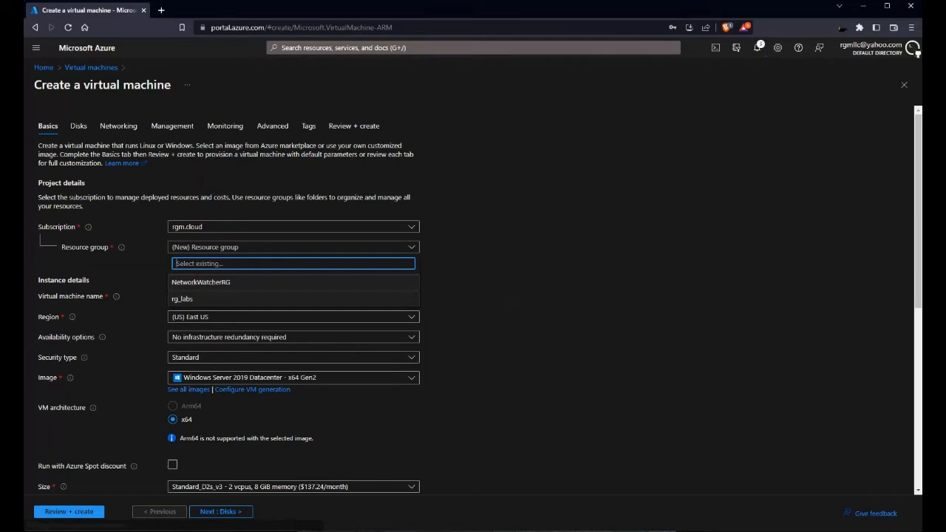
pyautogui.click(221, 300)
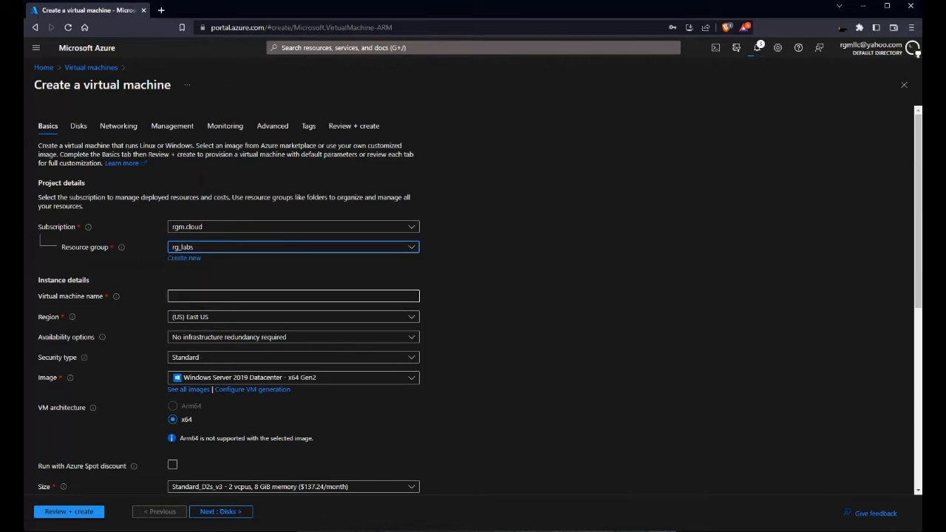
pyautogui.click(222, 296)
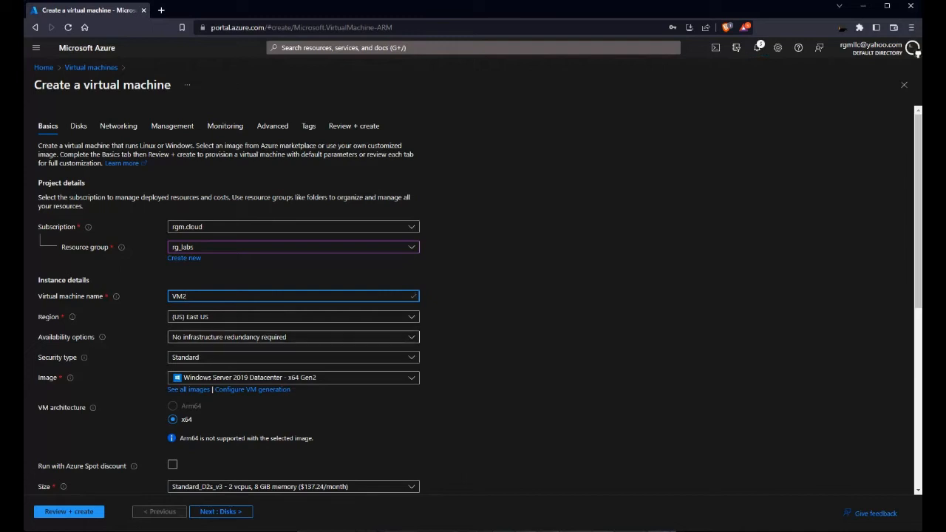
pyautogui.click(473, 346)
pyautogui.click(294, 377)
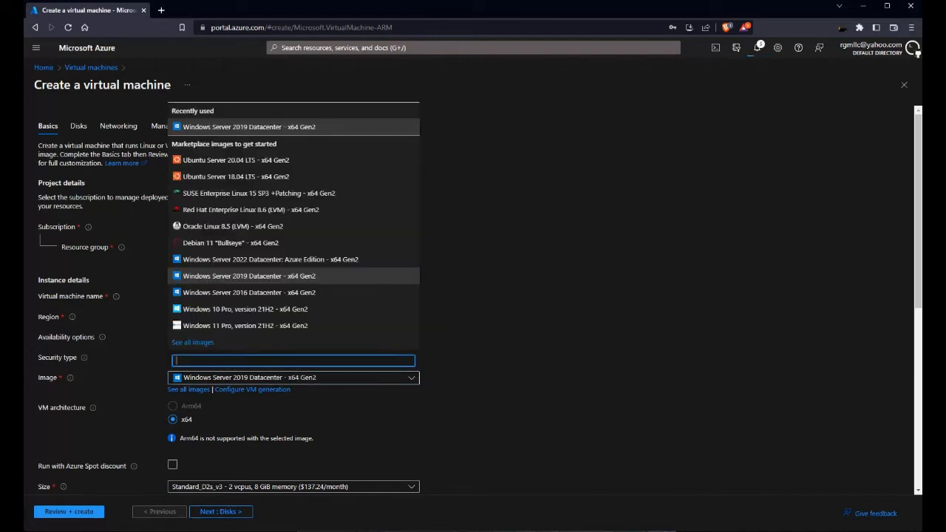
pyautogui.click(250, 276)
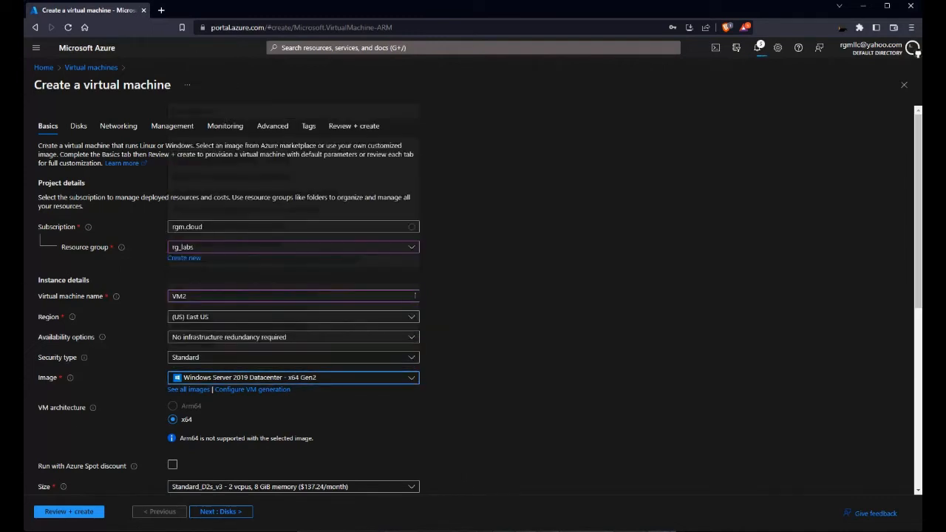
pyautogui.click(473, 345)
pyautogui.scroll(-4, 473, 311)
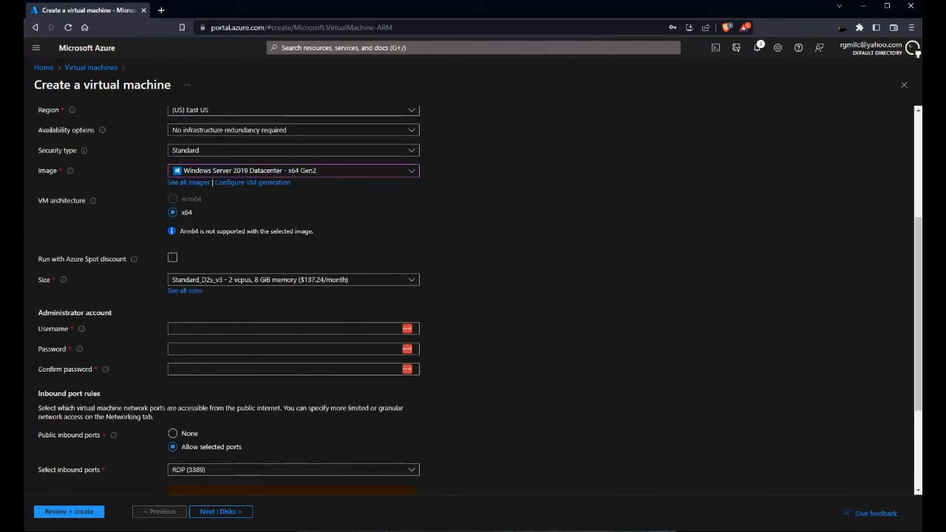
# Step: Enter VM2's administrator username, password and matching password confirmation
pyautogui.click(252, 329)
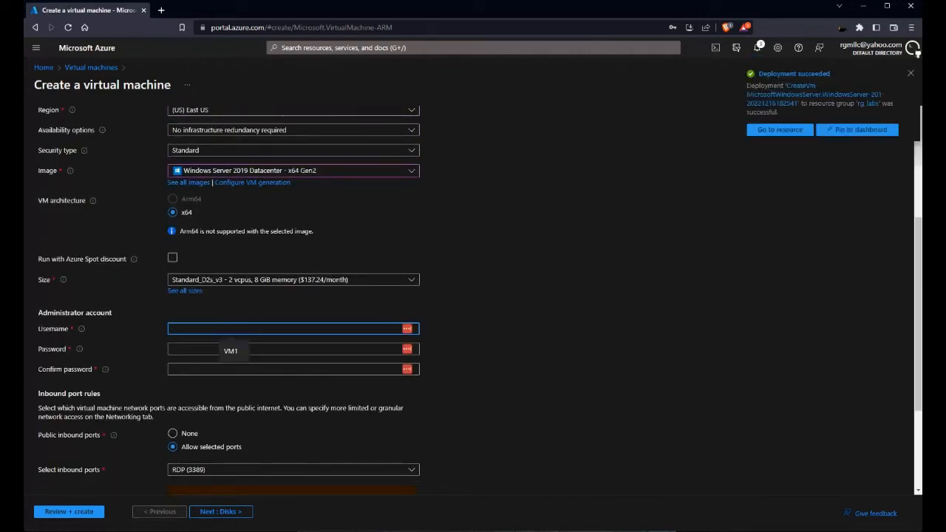
pyautogui.write('Terminals')
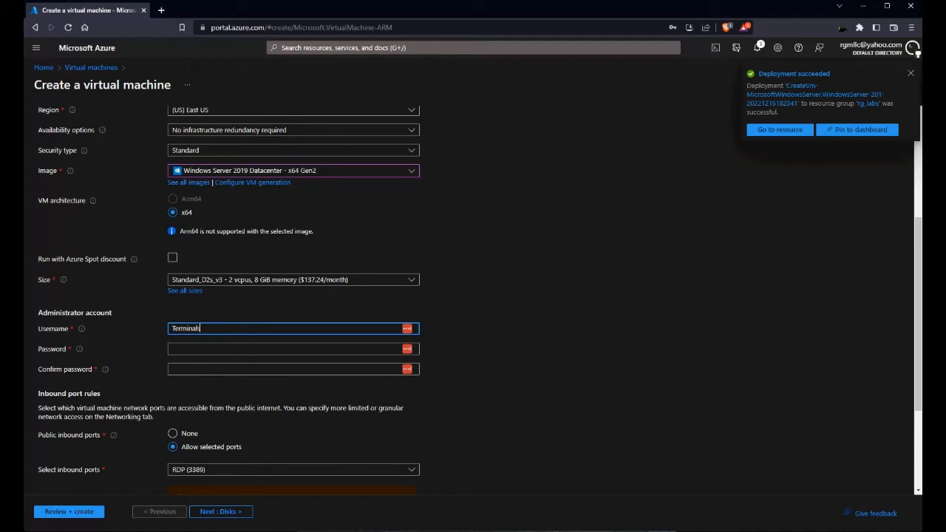
pyautogui.press('Tab')
pyautogui.write('********')
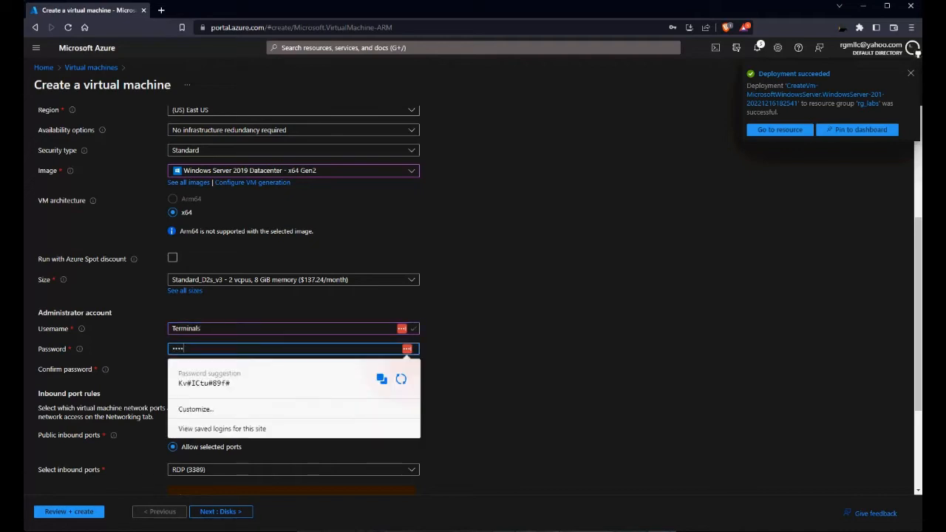
pyautogui.write('****')
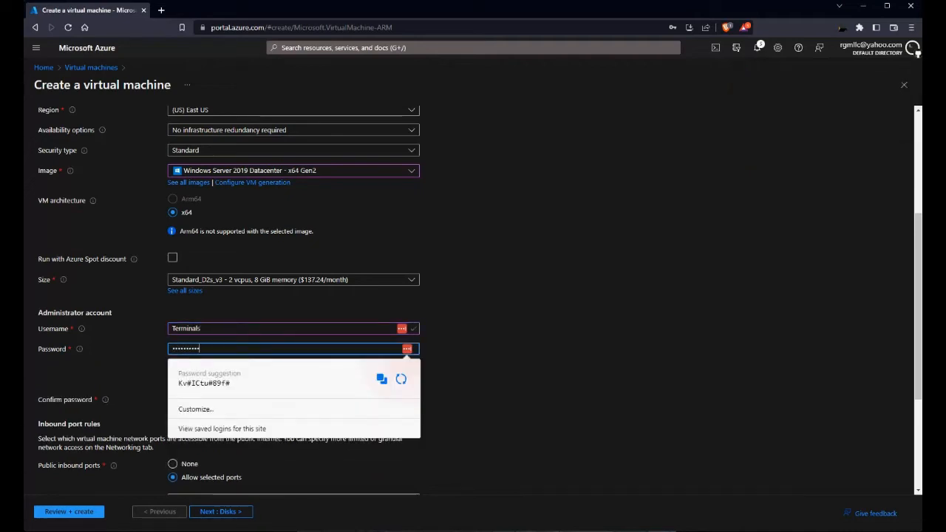
pyautogui.press('Tab')
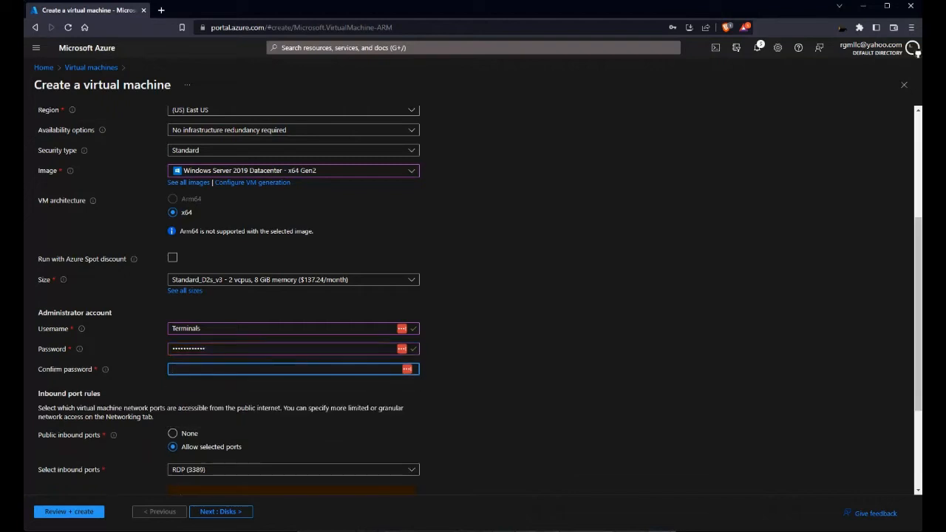
pyautogui.write('*******')
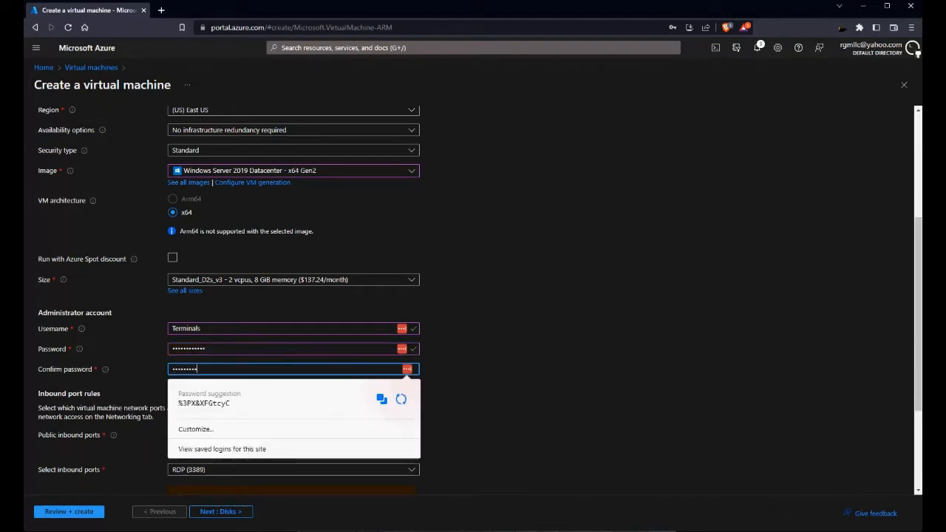
pyautogui.write('****')
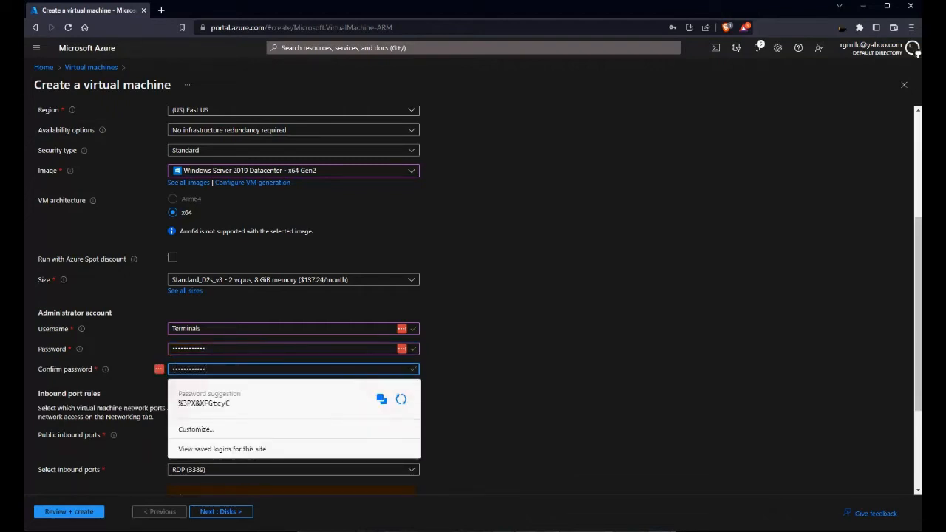
# Step: Dismiss the browser's password suggestion and advance from the Basics settings
pyautogui.click(562, 333)
pyautogui.scroll(-3, 473, 300)
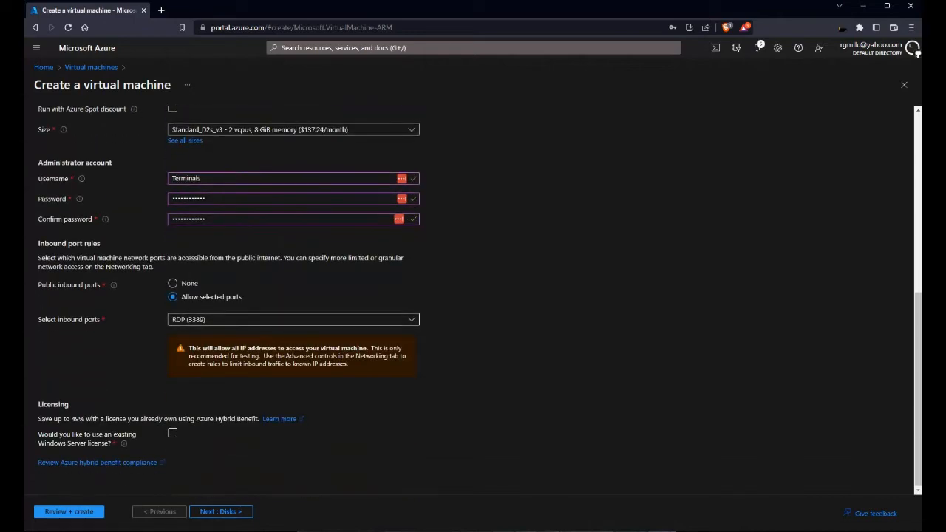
pyautogui.click(221, 512)
# Step: Attach VM2 to the vnet2 virtual network on the Networking tab
pyautogui.click(221, 512)
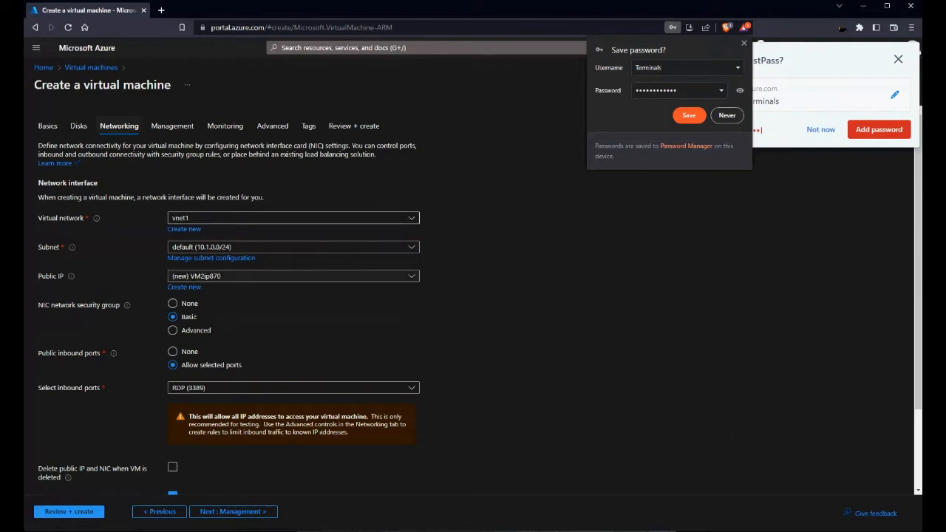
pyautogui.click(293, 219)
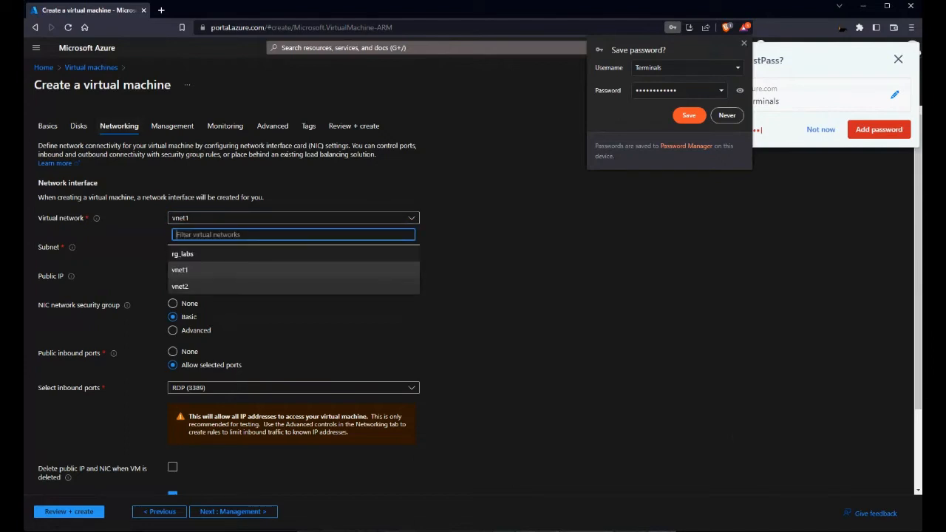
pyautogui.click(180, 287)
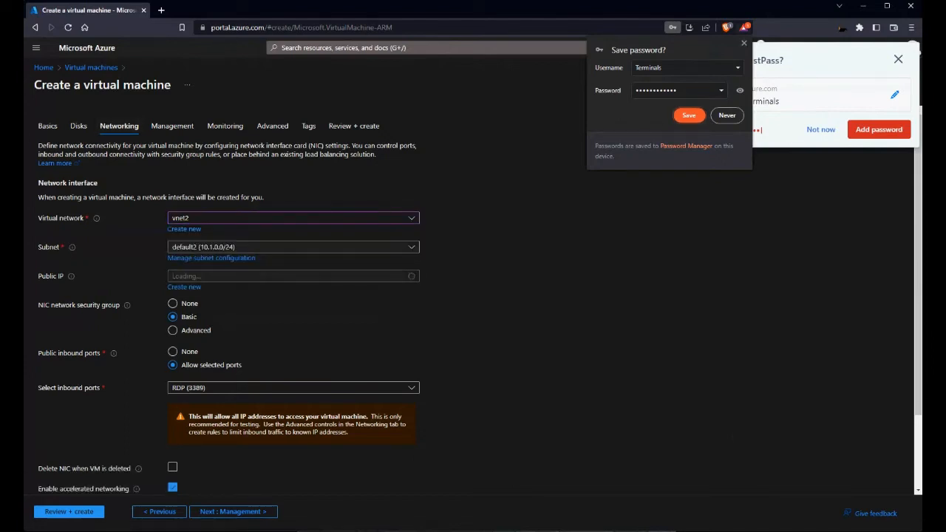
# Step: Handle the browser's password-save prompt and bring up VM2's Review + create page showing Validation passed
pyautogui.click(689, 115)
pyautogui.click(899, 60)
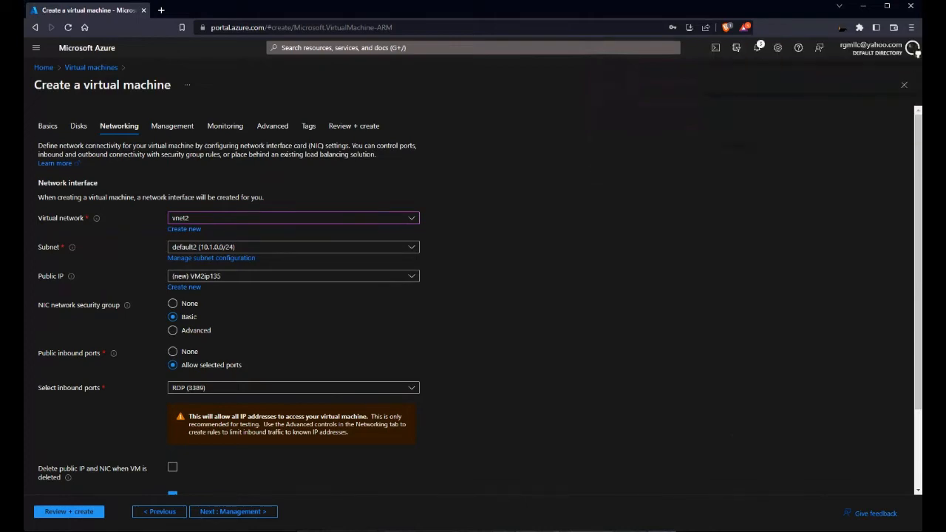
pyautogui.scroll(-3, 473, 300)
pyautogui.click(69, 511)
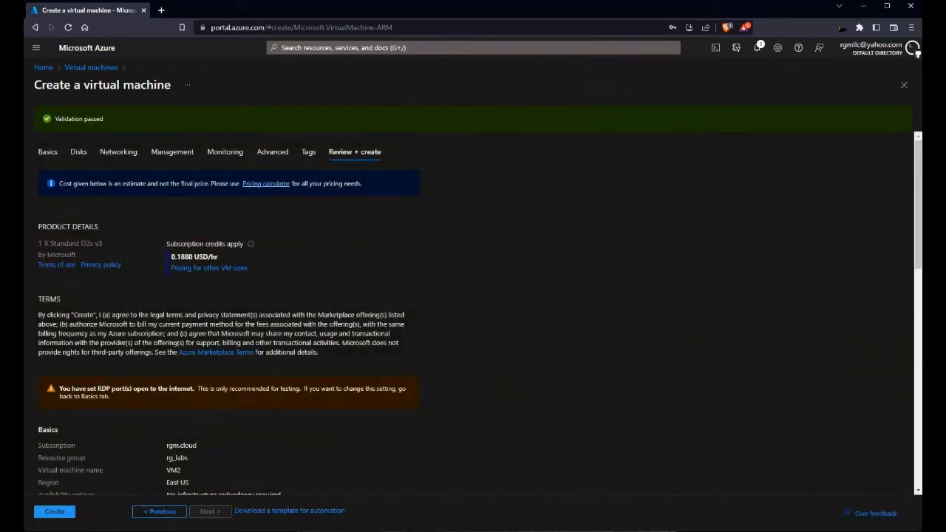
# Step: Submit VM2 for creation in rg_labs and return to Azure Home as the deployment succeeds
pyautogui.click(54, 512)
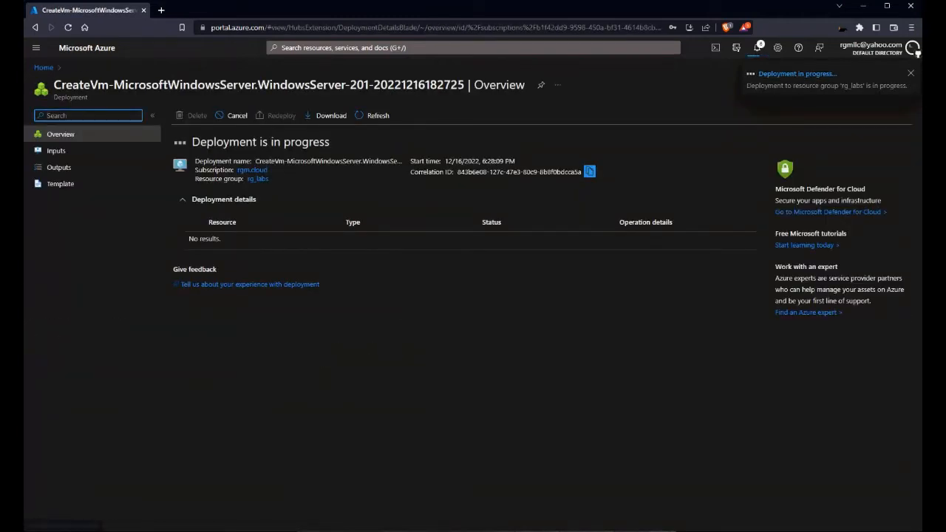
pyautogui.hotkey('alt', 'Tab')
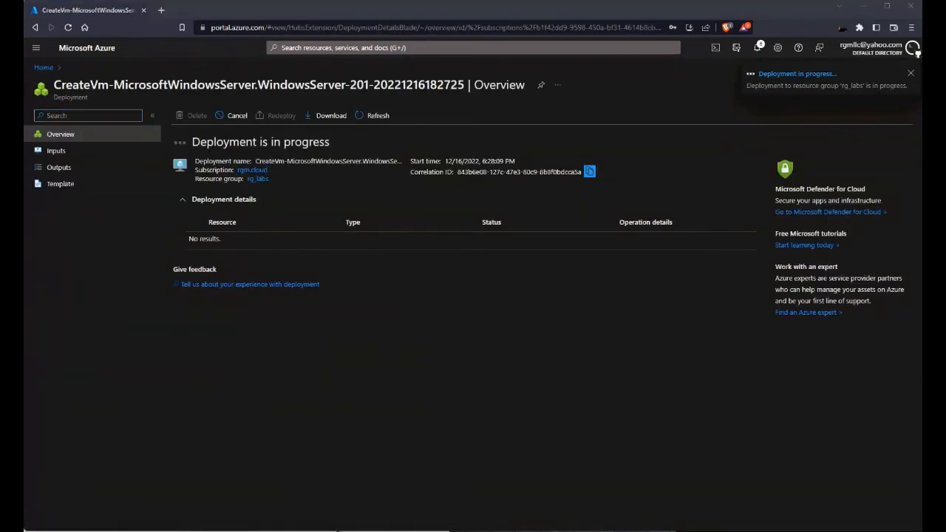
pyautogui.hotkey('alt', 'Tab')
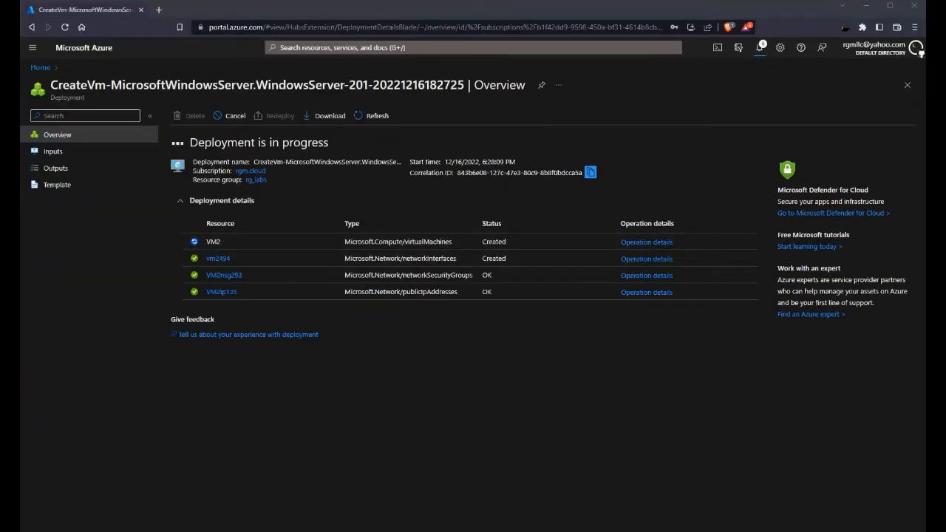
pyautogui.click(40, 68)
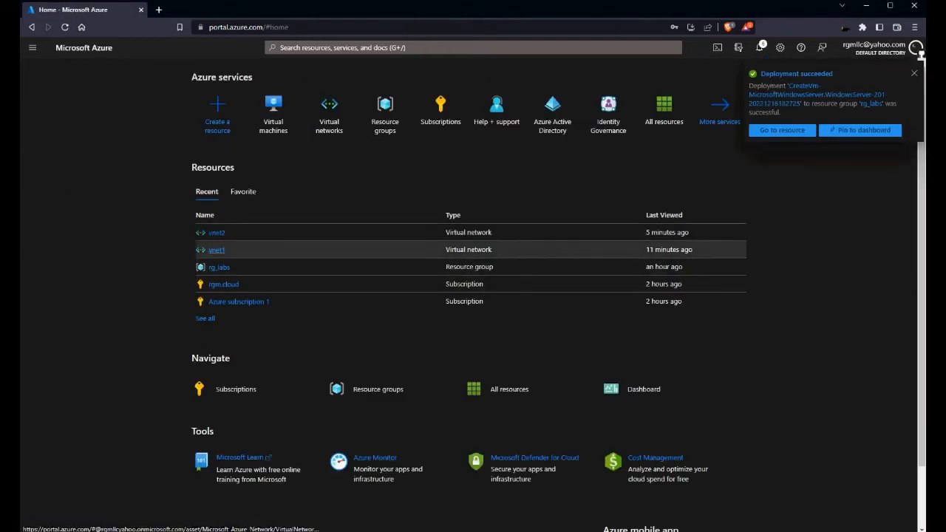
# Step: Open VM1 from the Virtual machines list, with VM1 Running and VM2 Creating, and view its Connect options
pyautogui.click(274, 111)
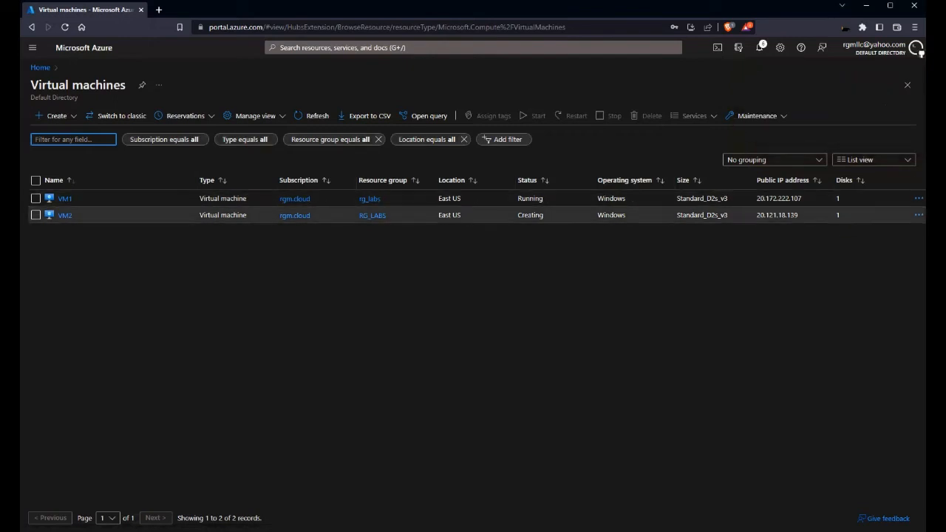
pyautogui.moveTo(522, 198); pyautogui.dragTo(544, 215)
pyautogui.click(542, 215)
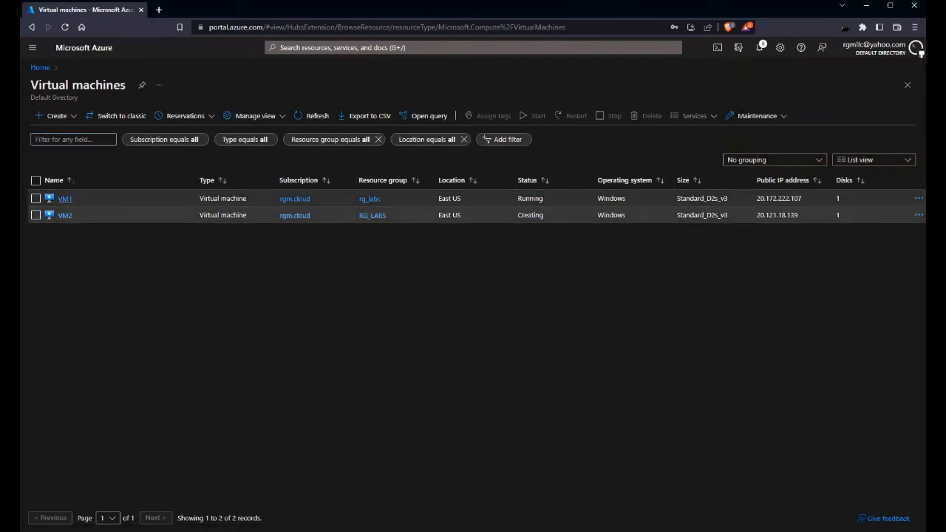
pyautogui.click(64, 198)
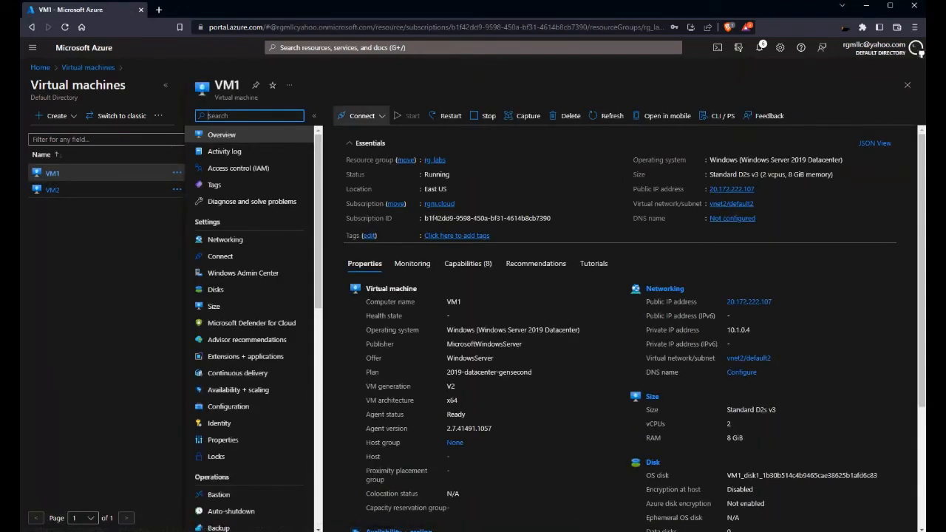
pyautogui.click(362, 115)
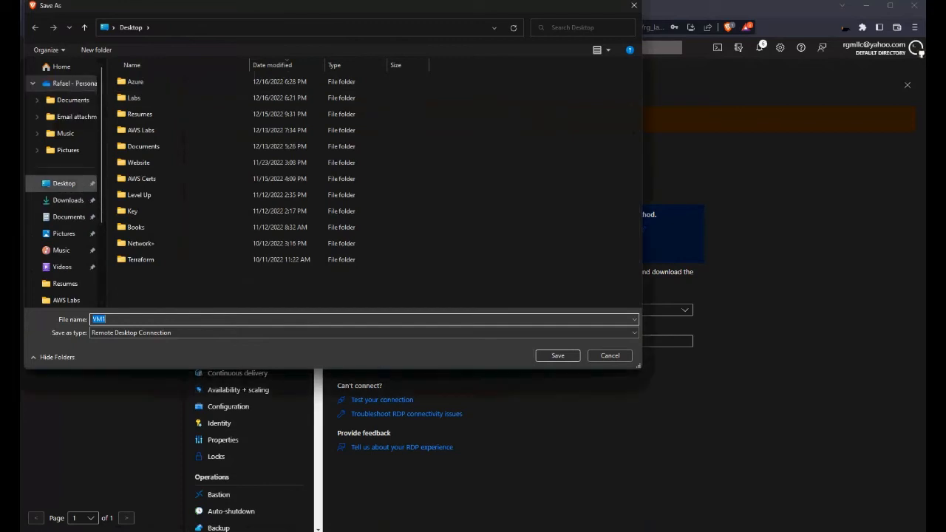
# Step: Save VM1's RDP file to the Desktop and log into VM1 at 20.172.222.107, accepting the certificate
pyautogui.click(65, 184)
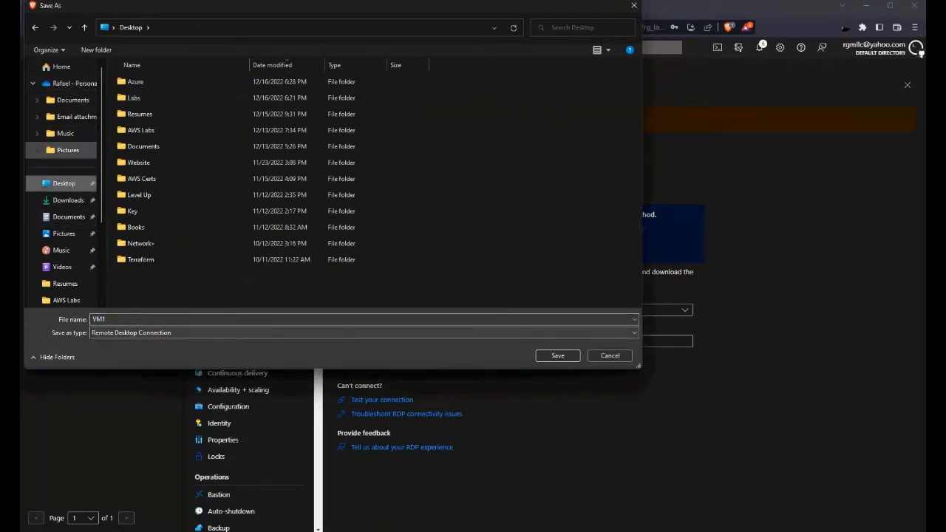
pyautogui.click(557, 356)
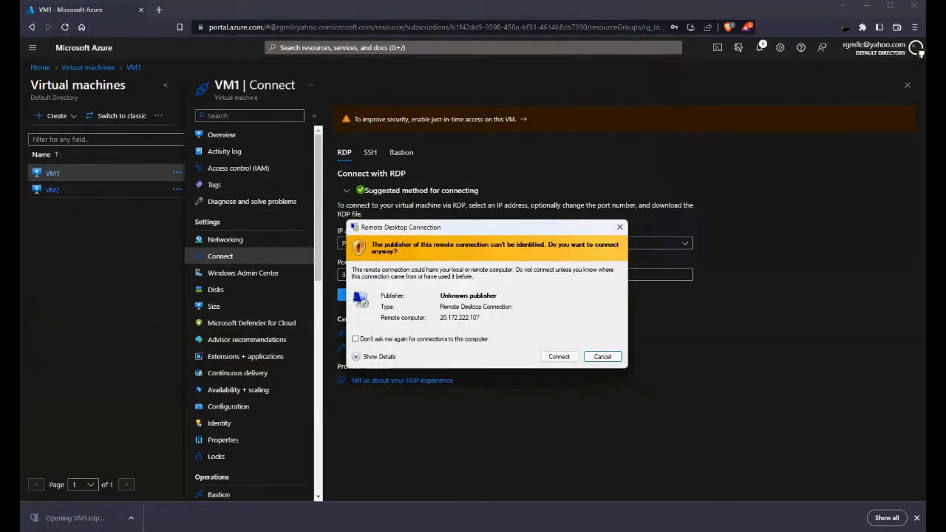
pyautogui.click(559, 356)
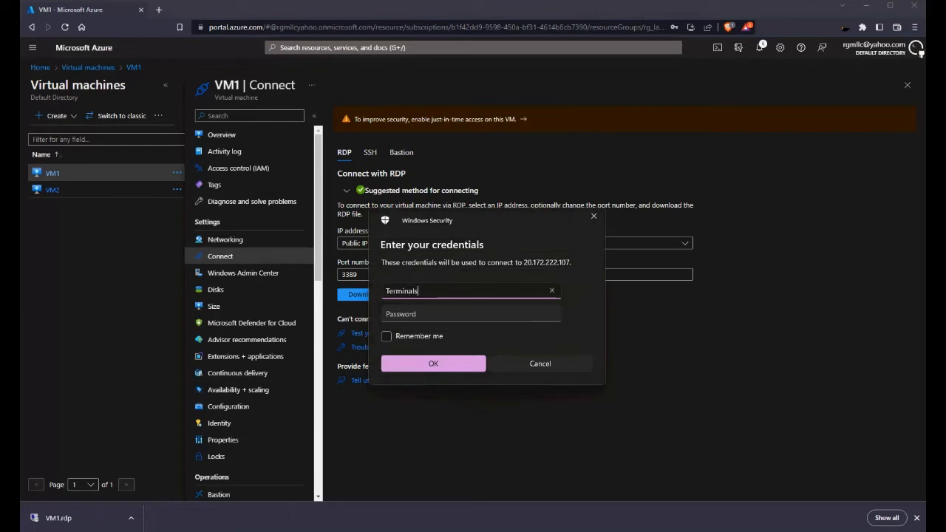
pyautogui.press('Tab')
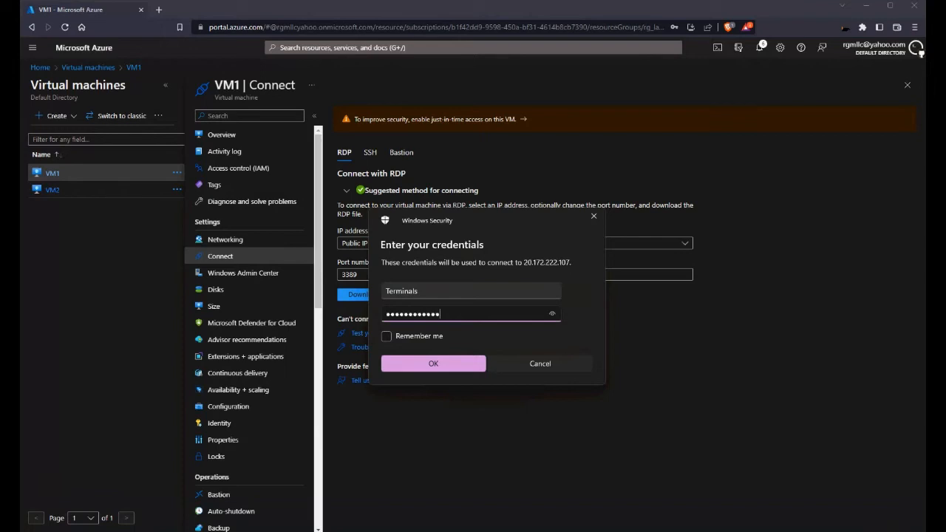
pyautogui.press('Return')
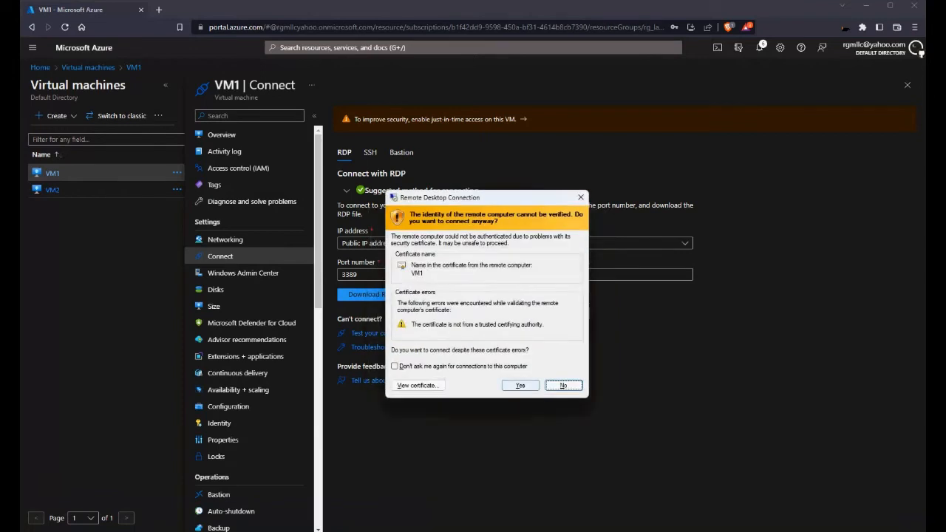
pyautogui.click(521, 385)
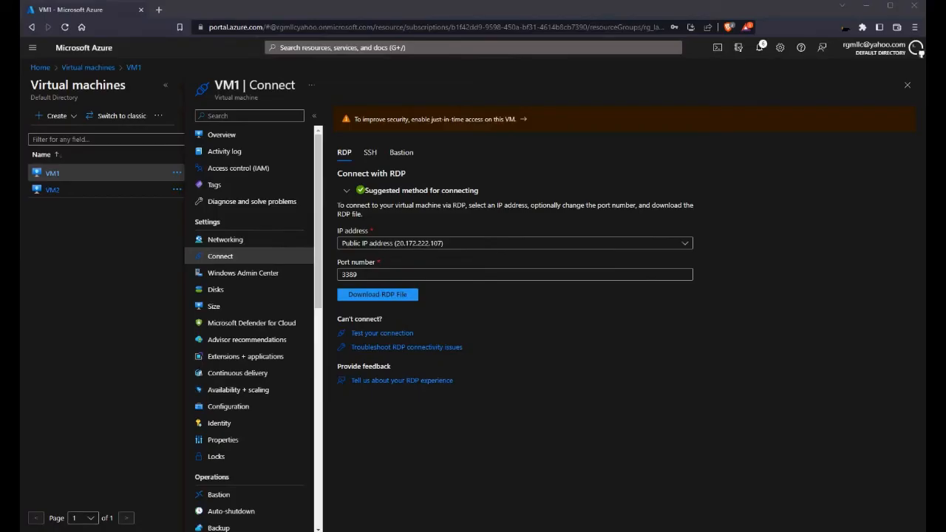
pyautogui.click(409, 206)
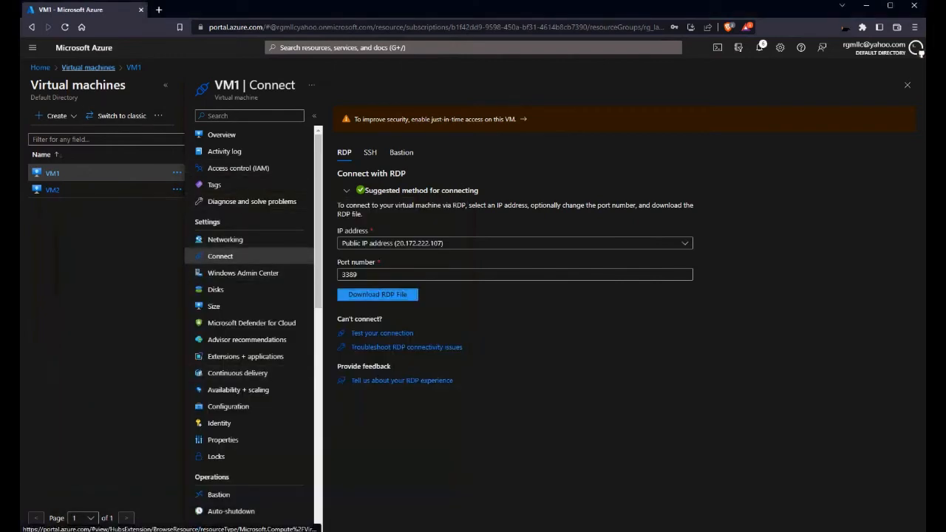
# Step: Refresh the VM list, open VM2's Connect > RDP page and save its RDP file to the Desktop
pyautogui.click(87, 67)
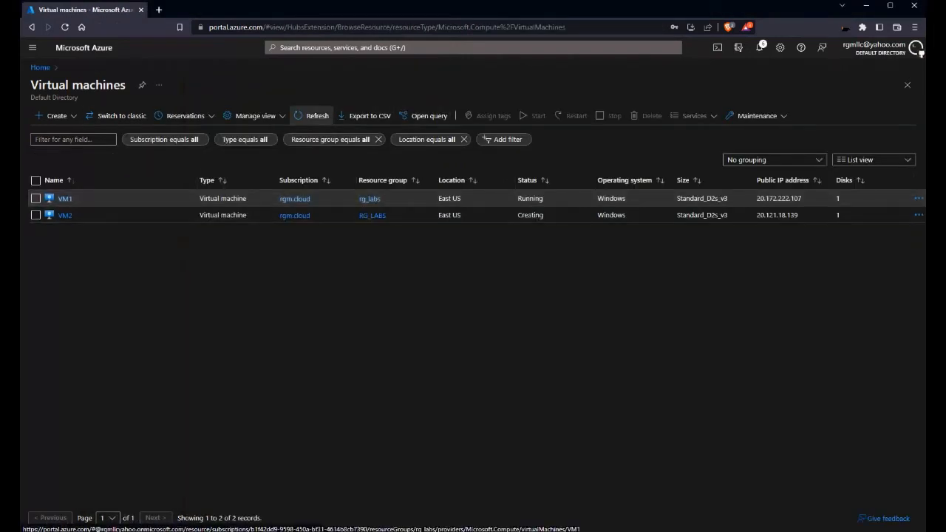
pyautogui.click(314, 115)
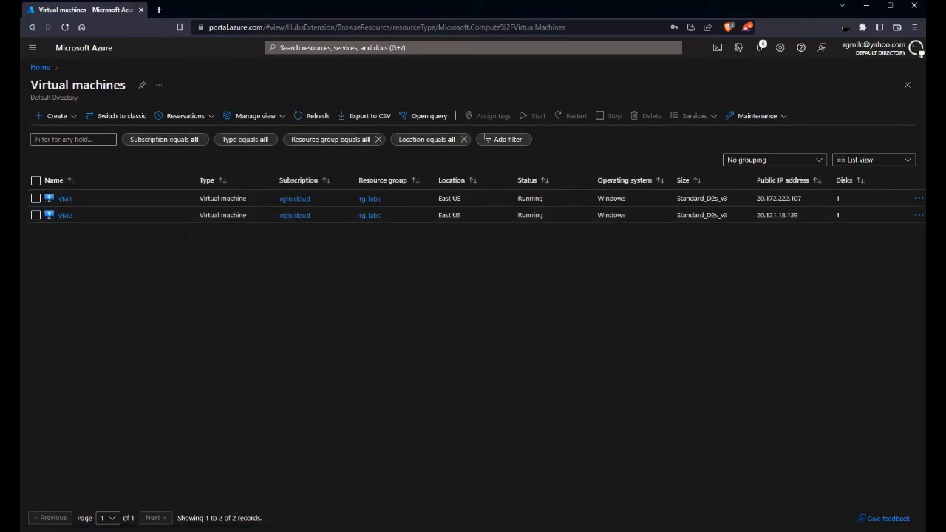
pyautogui.click(64, 215)
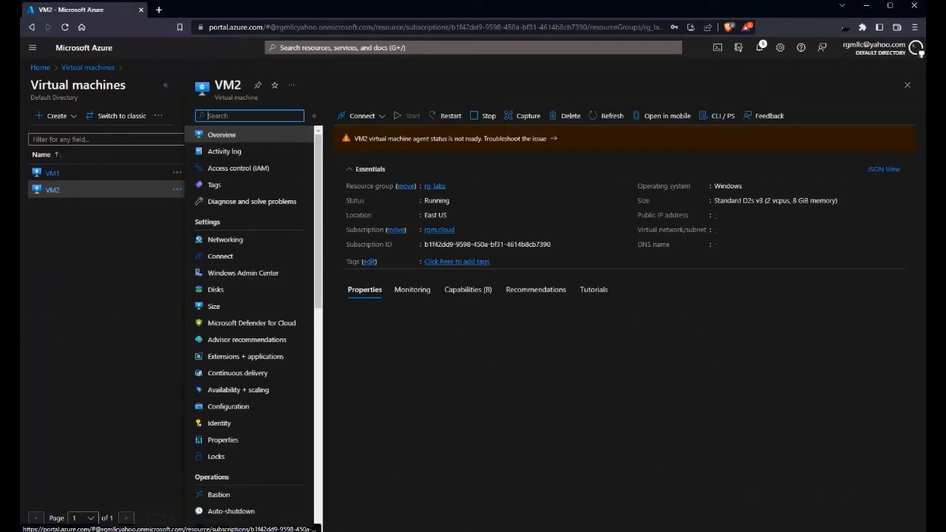
pyautogui.click(361, 116)
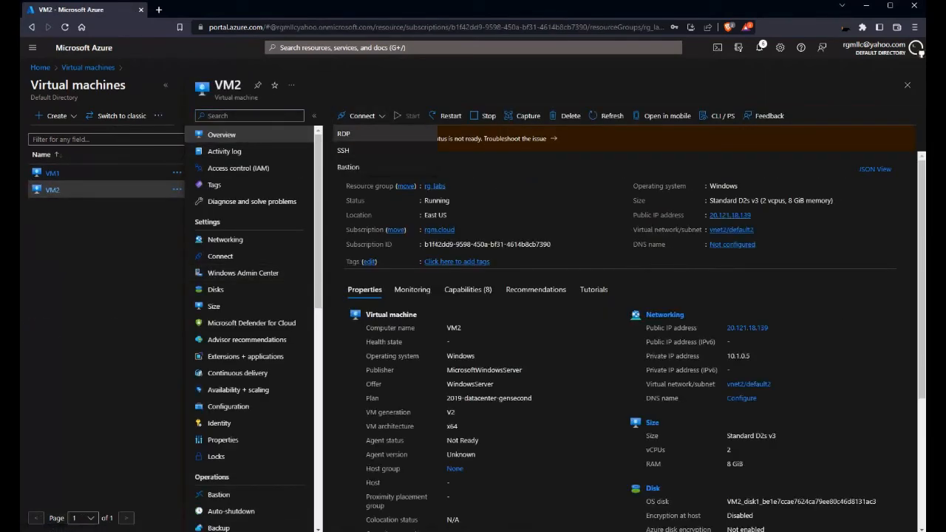
pyautogui.click(343, 134)
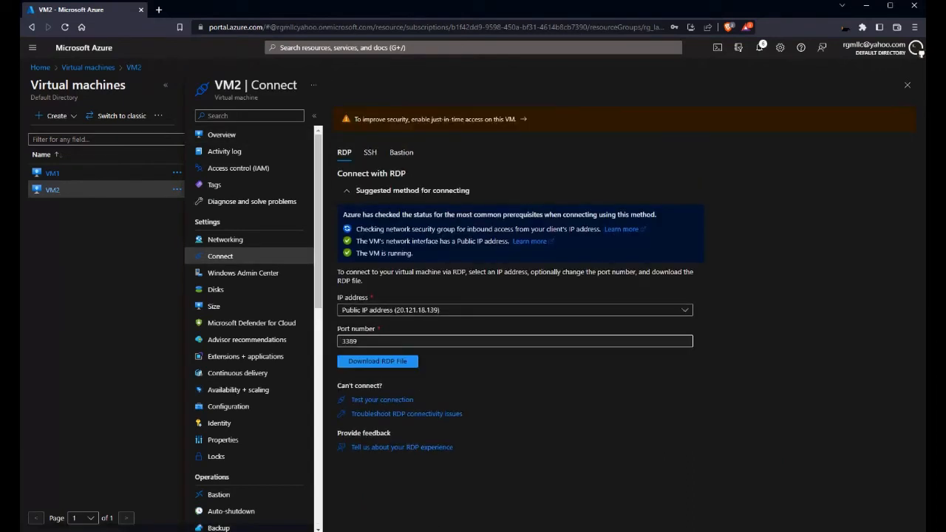
pyautogui.click(377, 360)
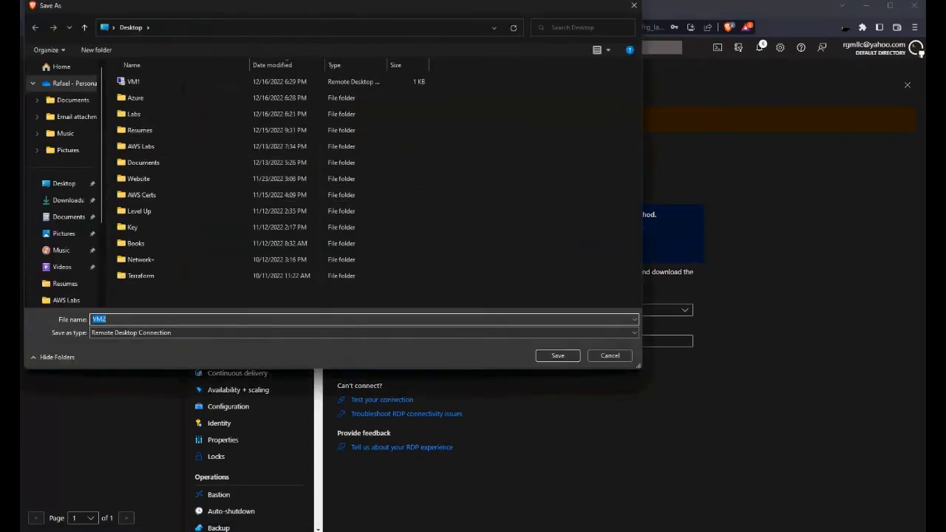
pyautogui.click(64, 184)
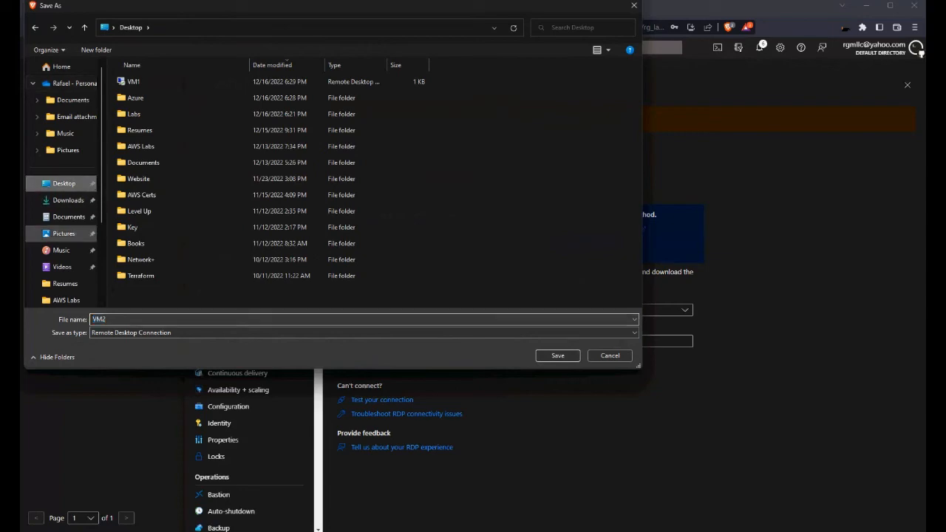
pyautogui.click(558, 356)
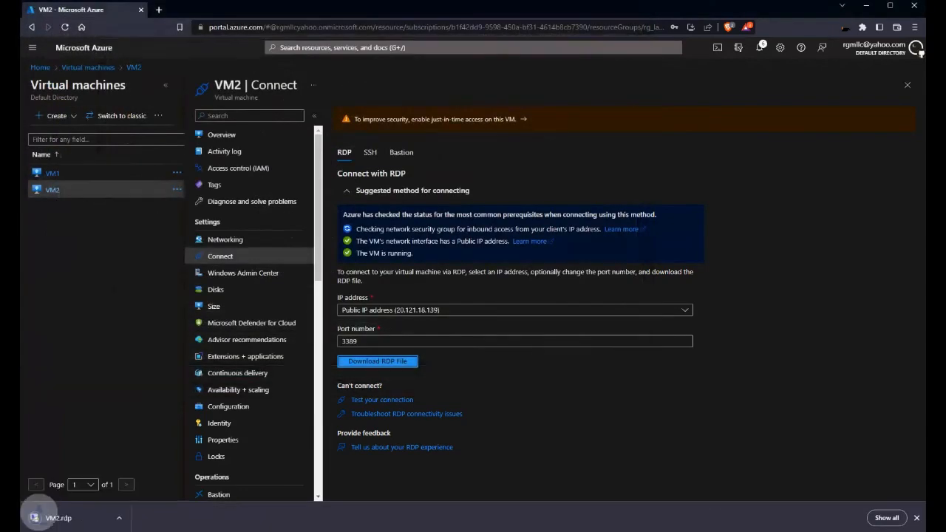
# Step: Launch VM2's RDP file, log in with the administrator account after one retry, and accept the certificate
pyautogui.click(74, 518)
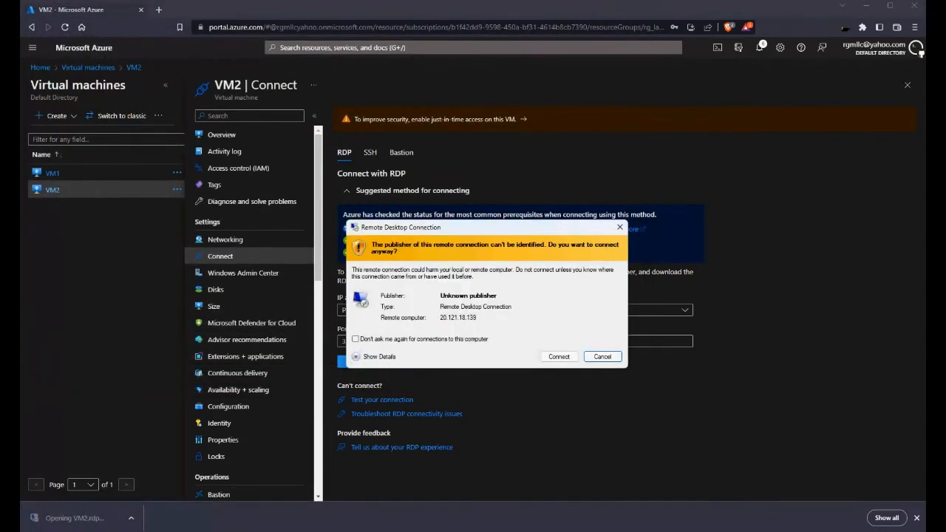
pyautogui.click(559, 356)
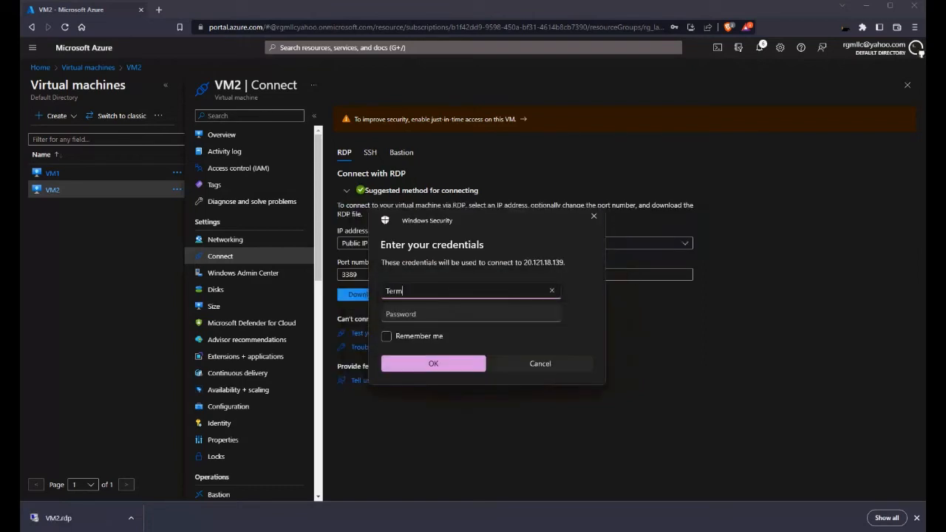
pyautogui.write('Terminals')
pyautogui.press('Tab')
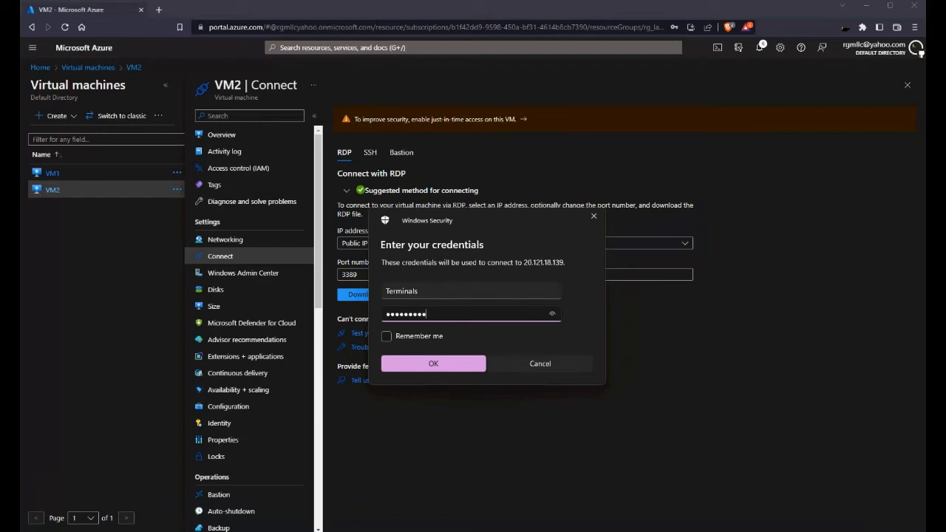
pyautogui.press('Return')
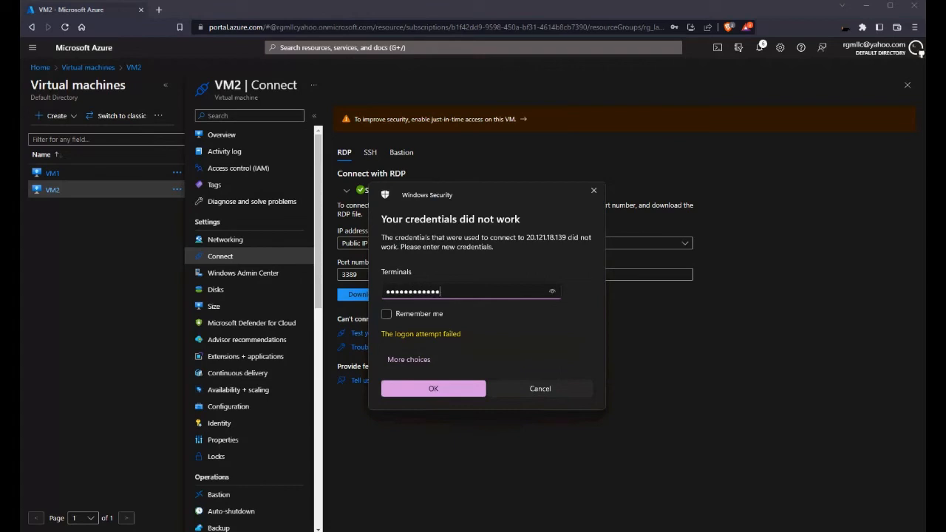
pyautogui.press('Return')
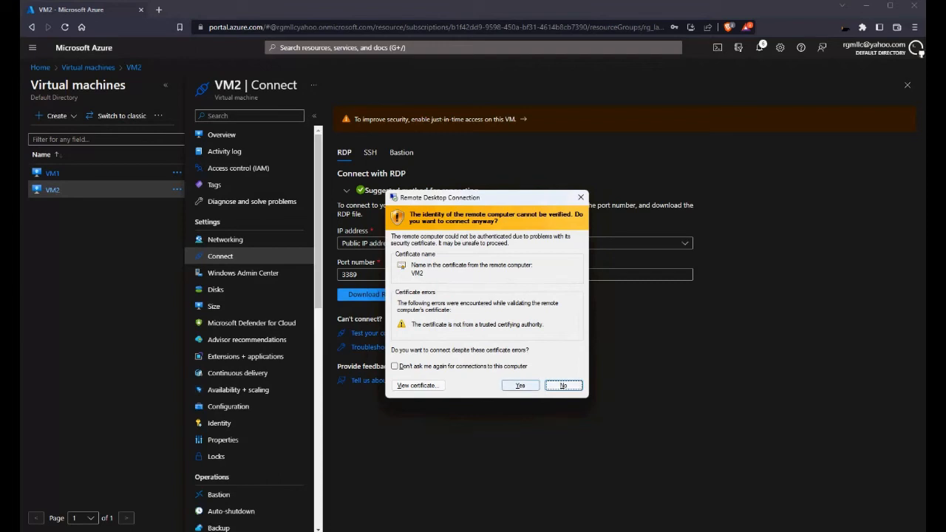
pyautogui.click(520, 386)
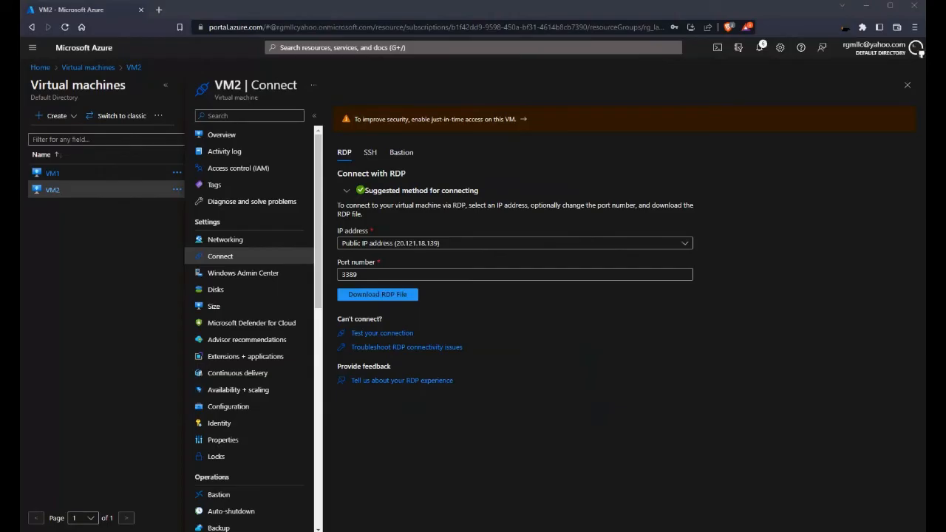
# Step: Place the two remote sessions side by side and open Command Prompt on VM1 by searching 'cmd'
pyautogui.moveTo(23, 10); pyautogui.dragTo(723, 46)
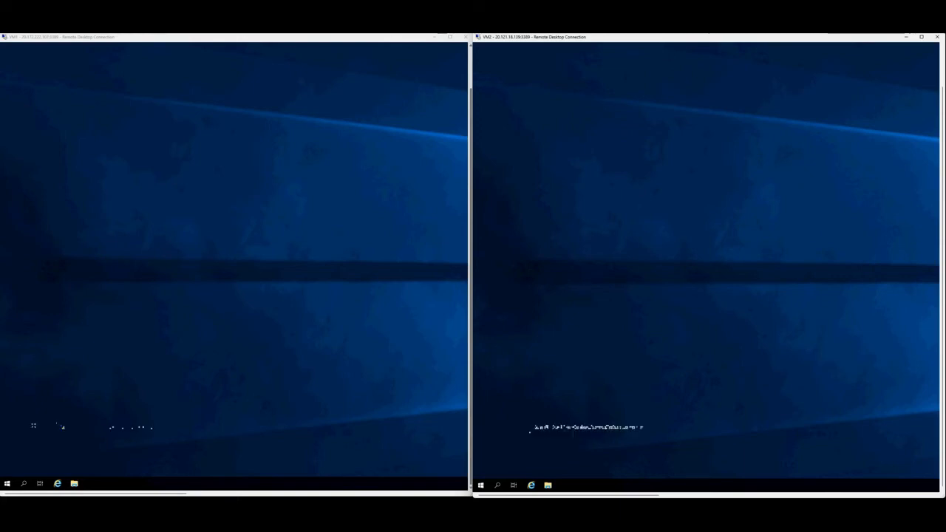
pyautogui.click(24, 483)
pyautogui.write('c')
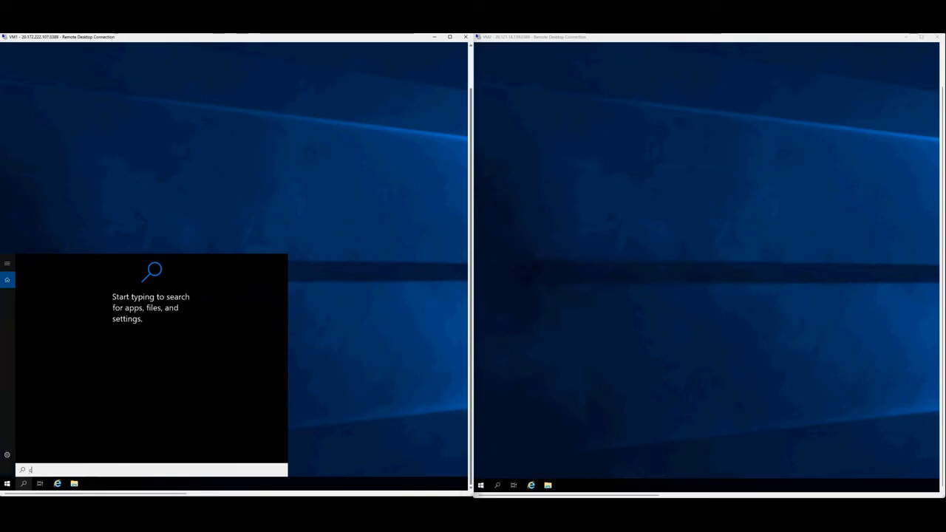
pyautogui.write('md')
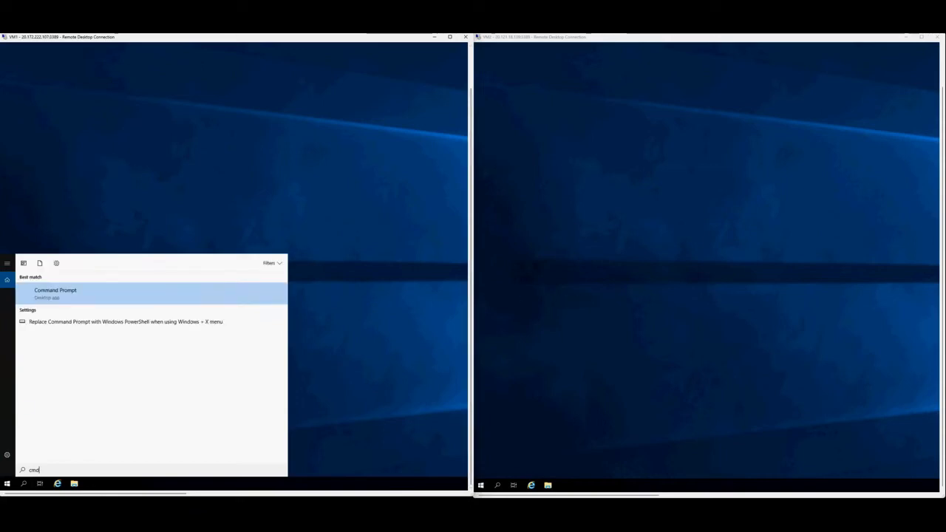
pyautogui.press('Return')
# Step: Search 'cmd' on VM2, then begin typing the ping to VM2 in VM1's Command Prompt
pyautogui.click(498, 486)
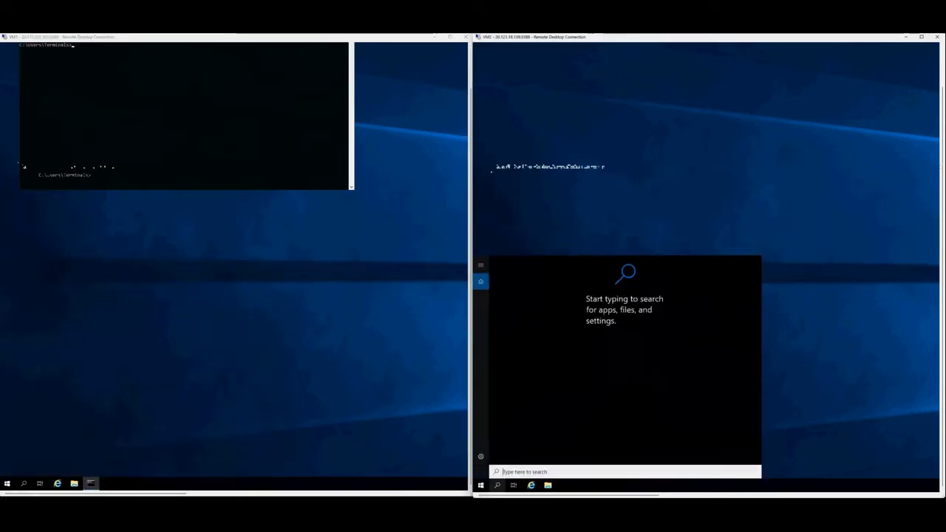
pyautogui.write('c')
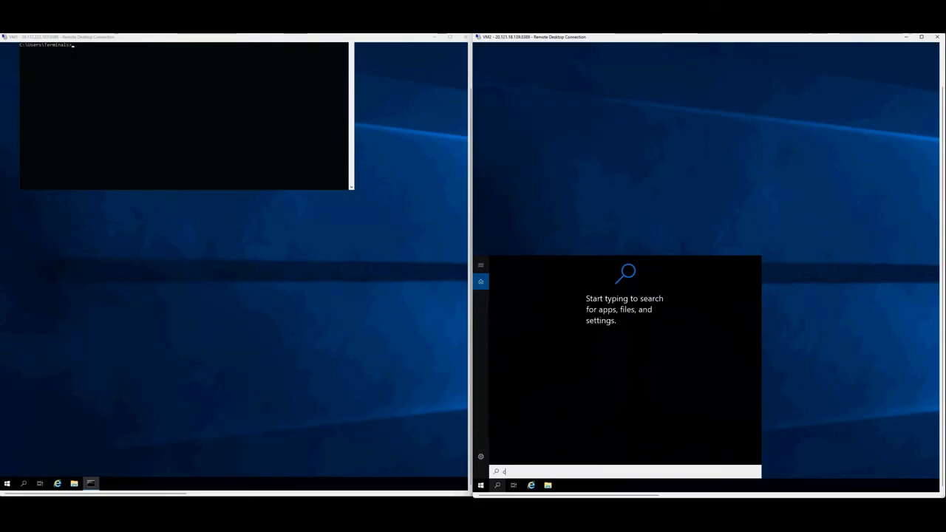
pyautogui.write('md')
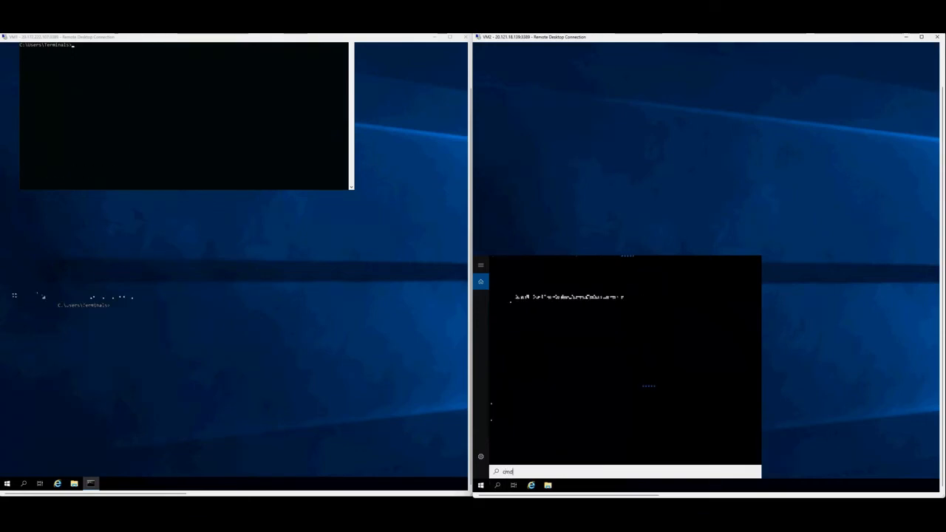
pyautogui.click(75, 45)
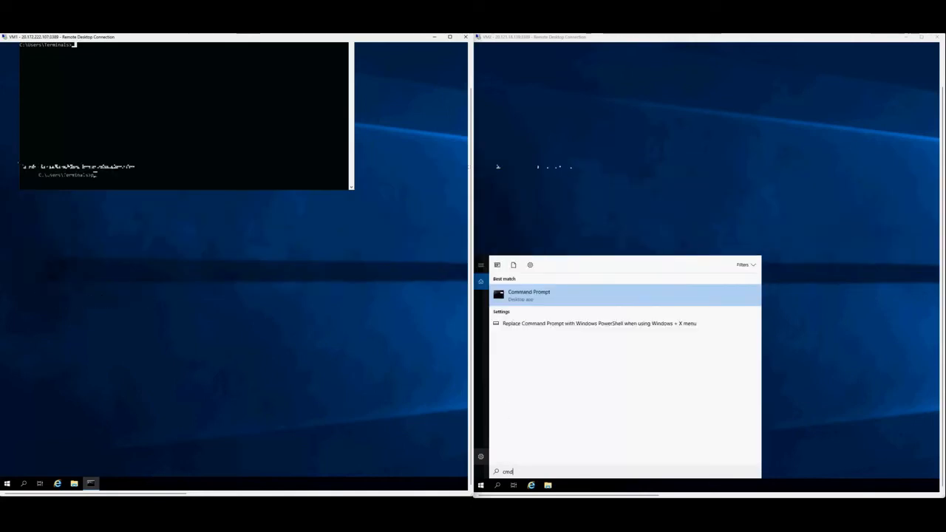
pyautogui.write('ping VM2')
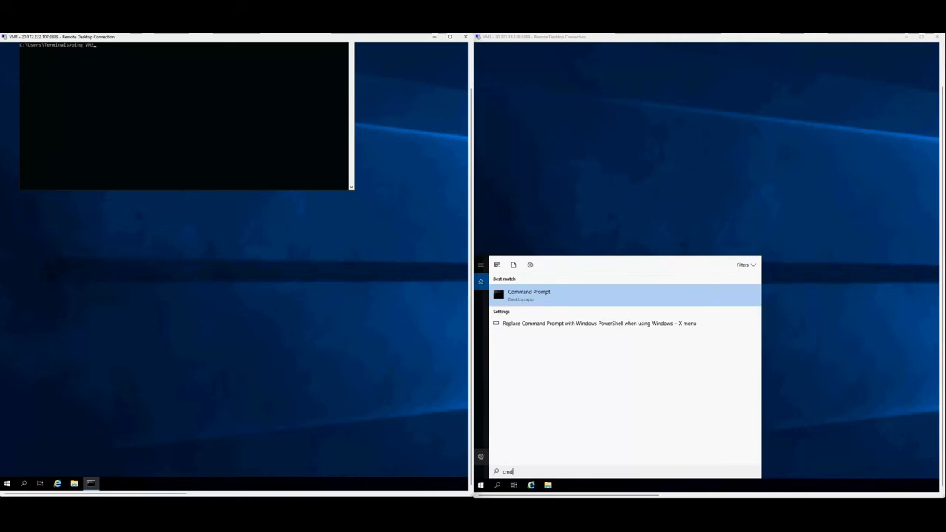
# Step: Run the ping from VM1 to VM2 (10.1.0.5) and from a new Command Prompt on VM2; both time out
pyautogui.press('Return')
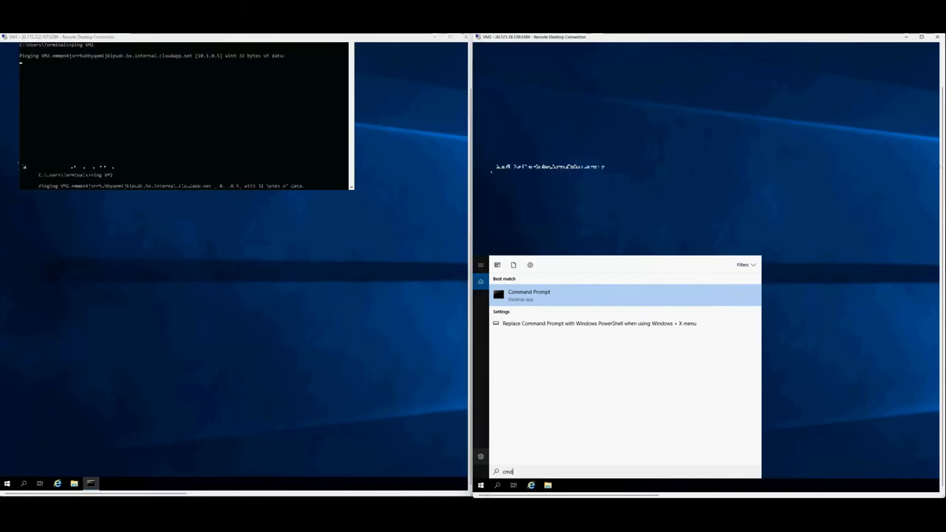
pyautogui.press('Return')
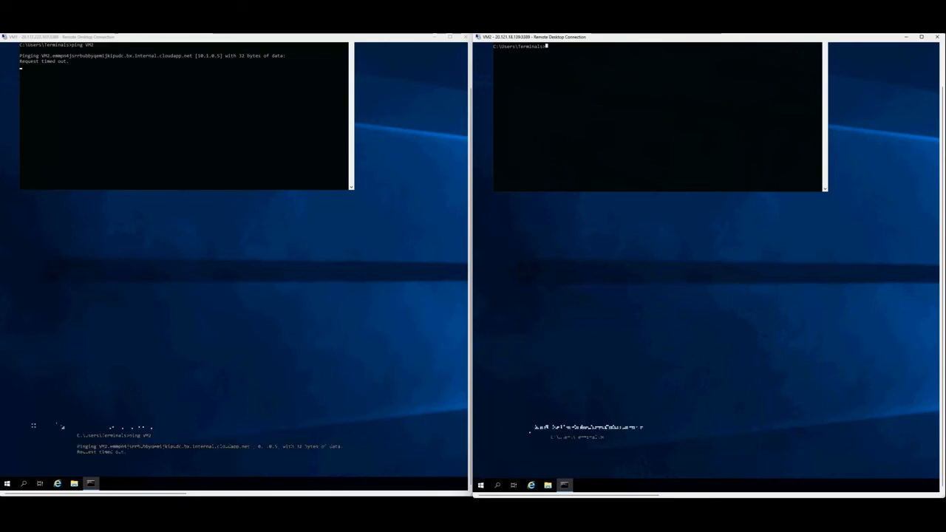
pyautogui.write('PING ')
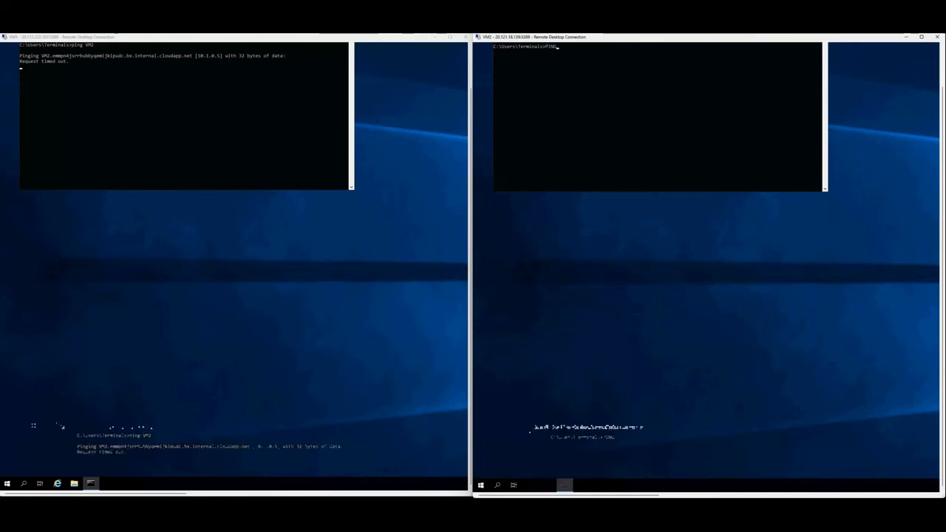
pyautogui.write('VM2')
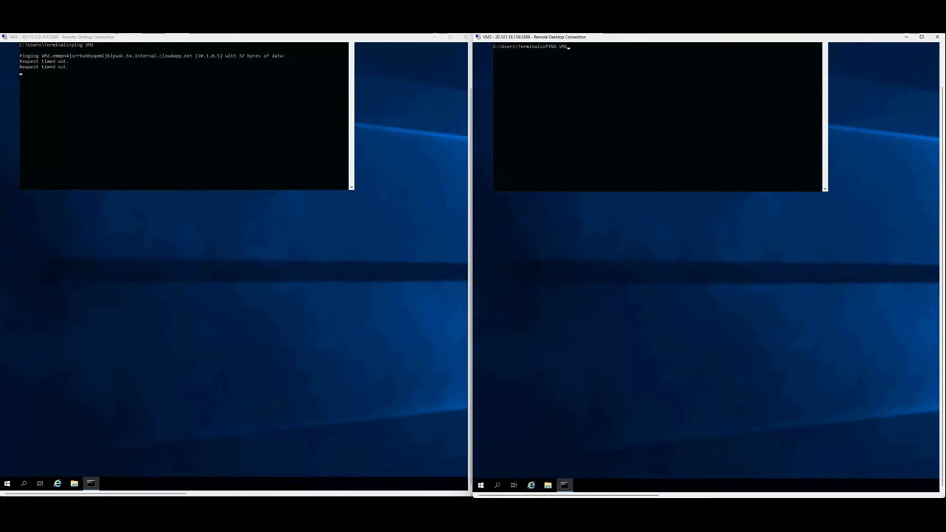
pyautogui.press('Return')
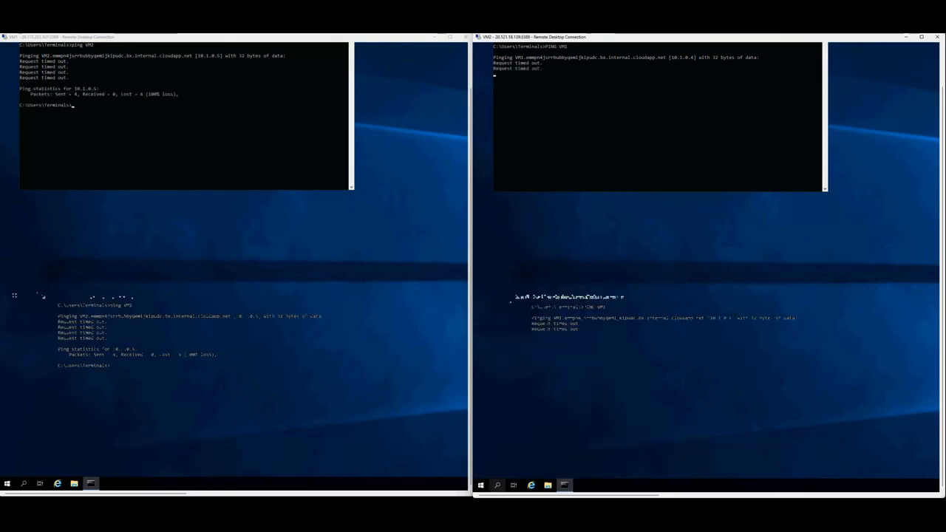
# Step: Open Settings > Network & Internet > Windows Firewall on both VM2 and VM1
pyautogui.rightClick(480, 485)
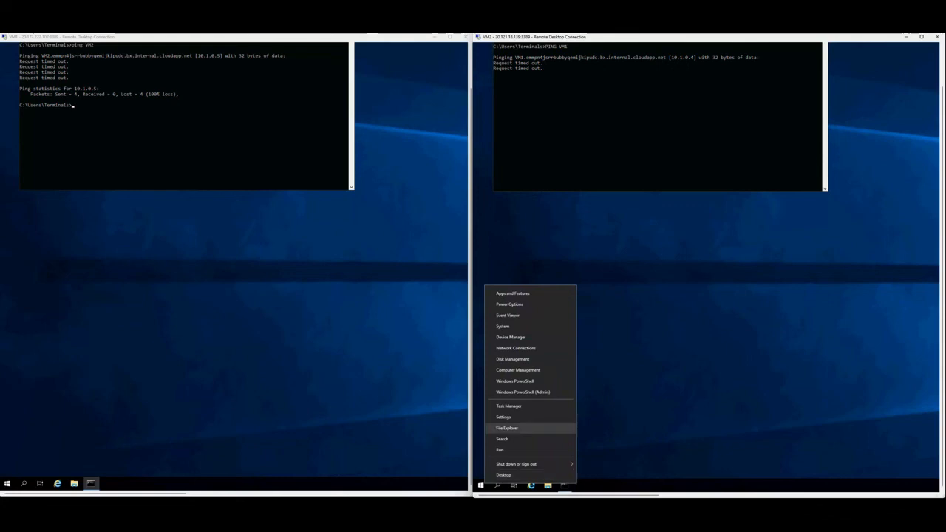
pyautogui.click(503, 417)
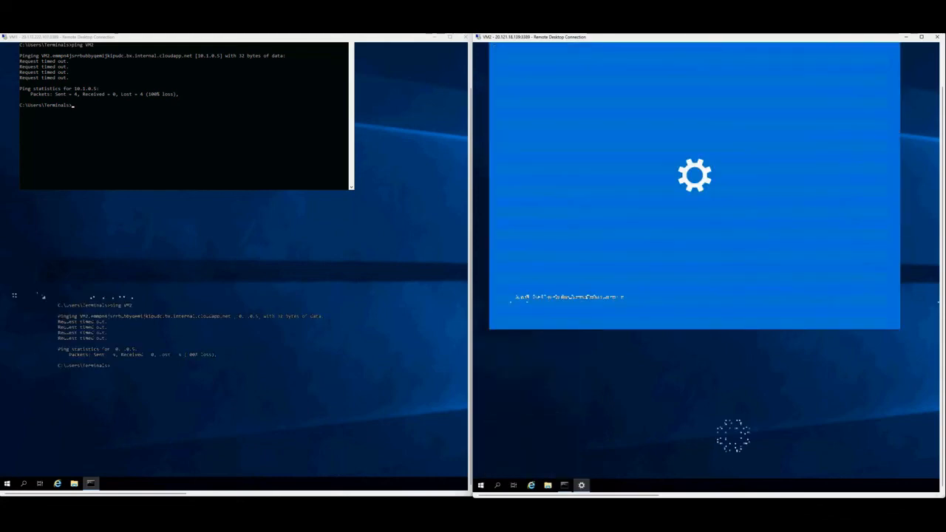
pyautogui.rightClick(7, 483)
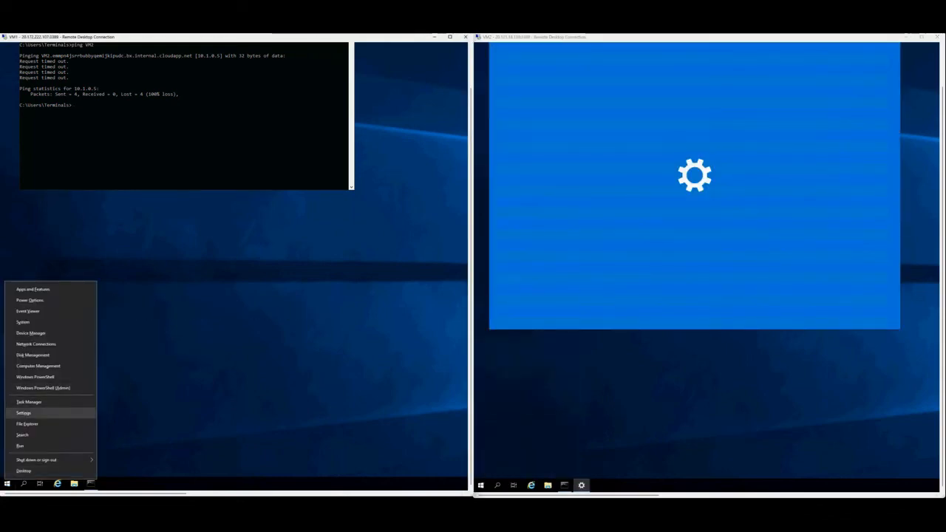
pyautogui.click(24, 412)
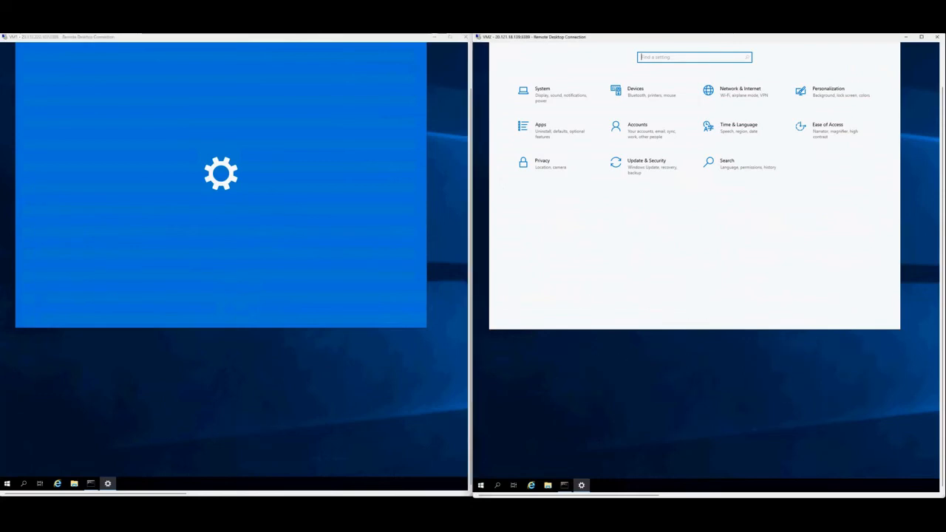
pyautogui.click(740, 94)
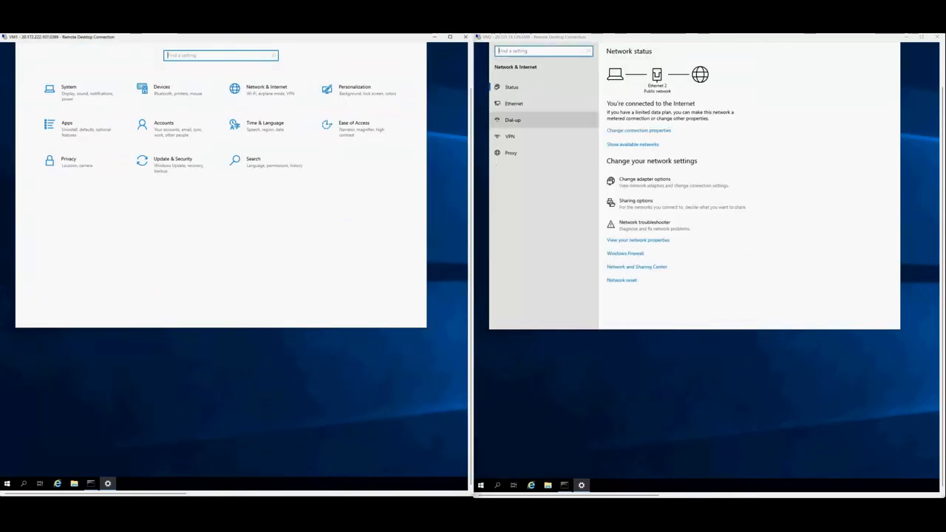
pyautogui.click(266, 91)
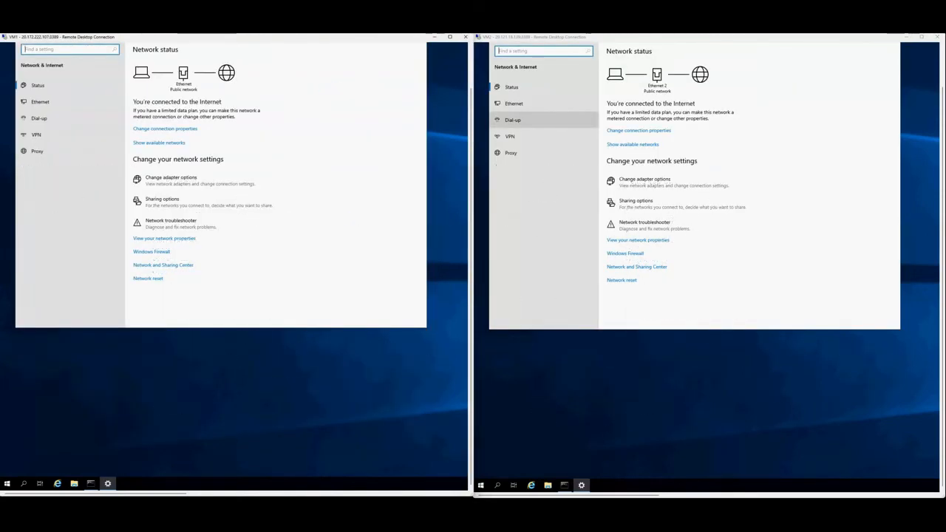
pyautogui.click(626, 253)
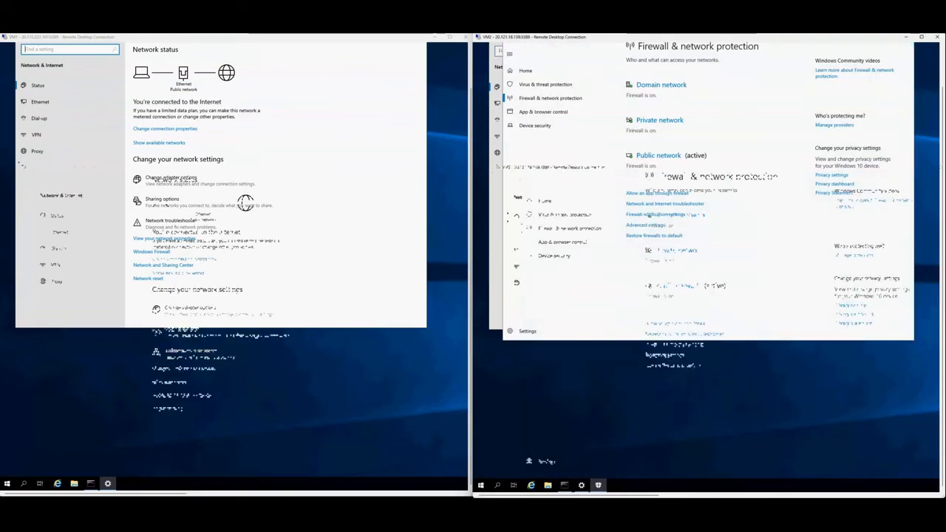
pyautogui.click(152, 252)
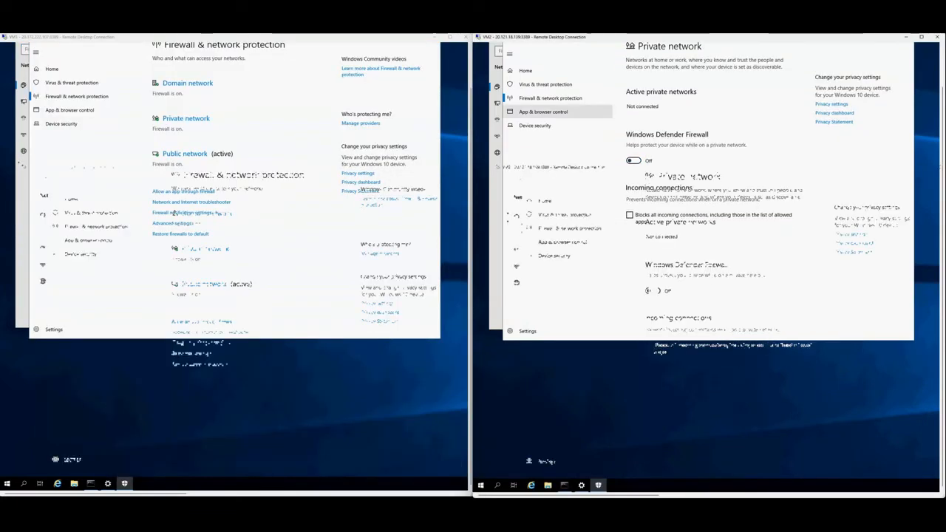
# Step: Turn off VM2's public network firewall and rerun both pings, now replying from 10.1.0.5 and 10.1.0.4
pyautogui.click(550, 97)
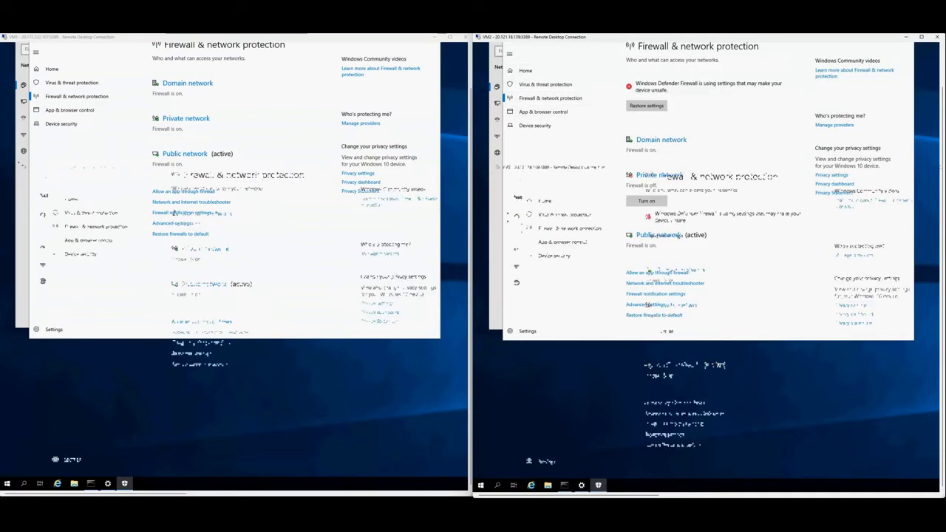
pyautogui.click(658, 234)
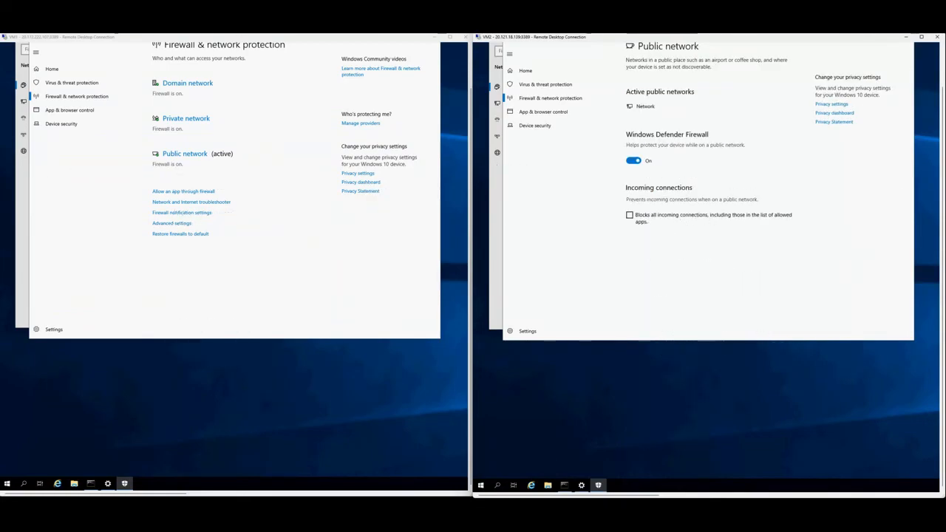
pyautogui.click(633, 160)
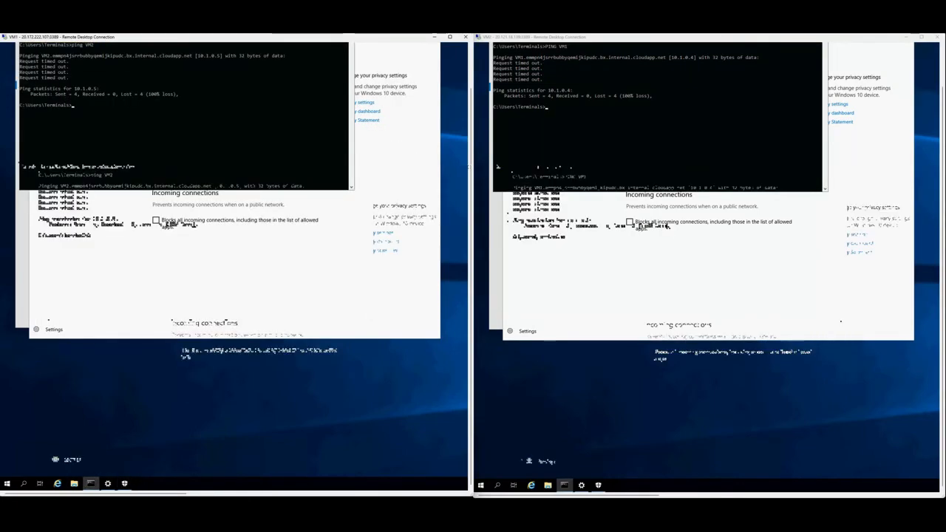
pyautogui.press('Up')
pyautogui.press('Return')
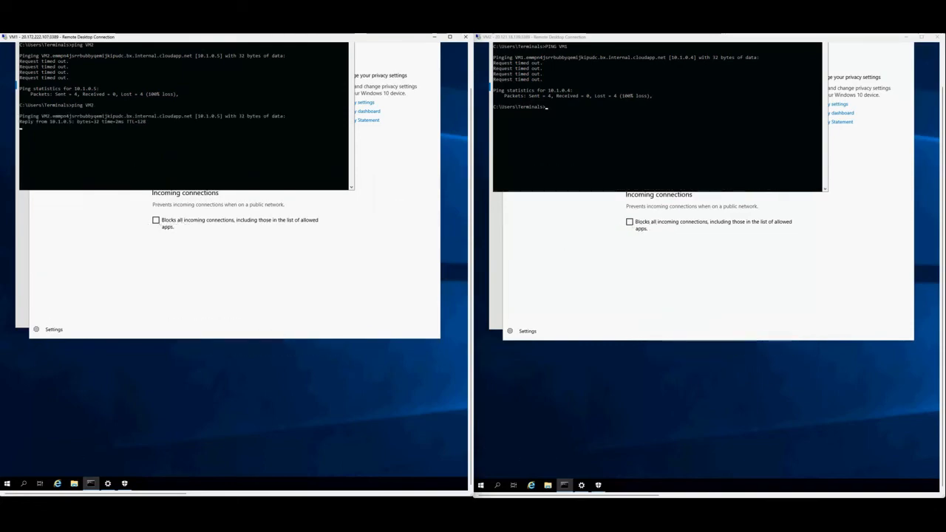
pyautogui.press('Return')
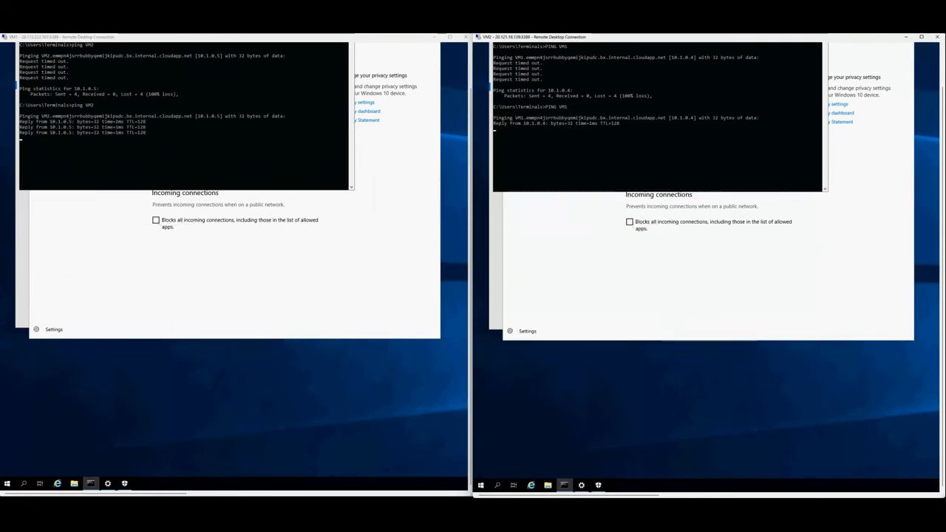